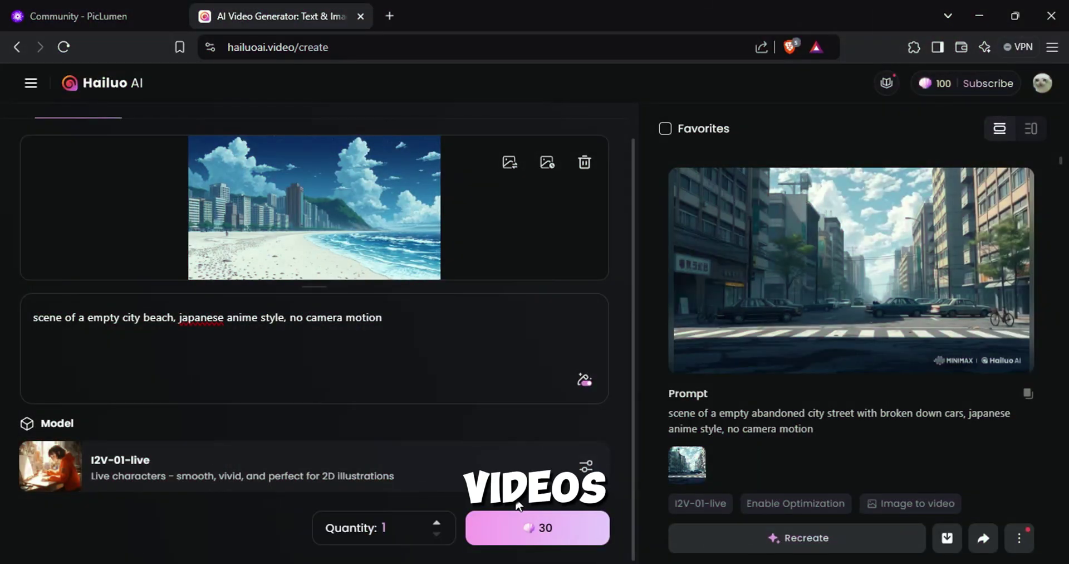
scroll(793, 278, down, 1)
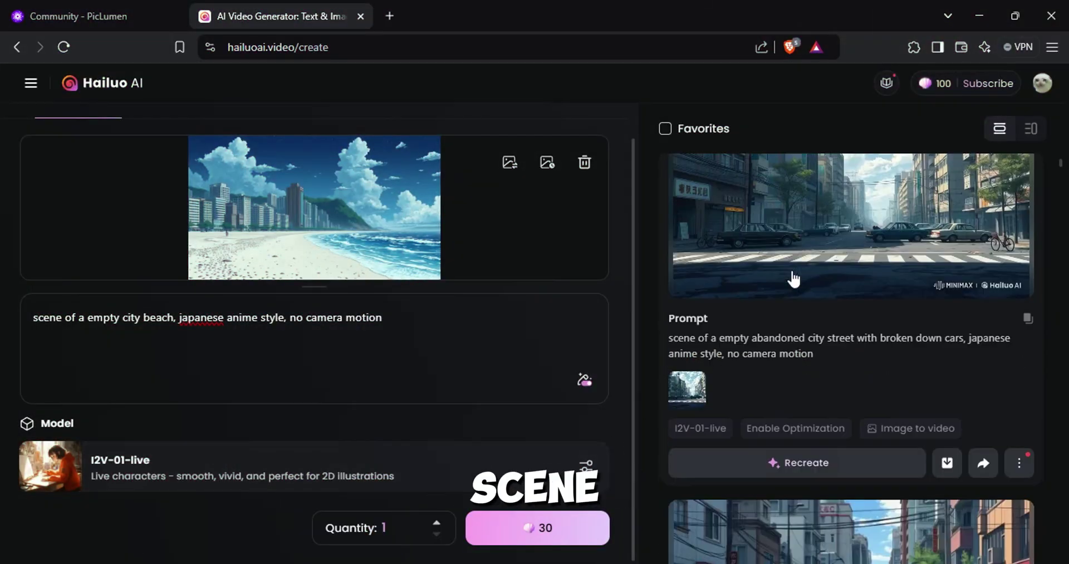
scroll(793, 279, down, 3)
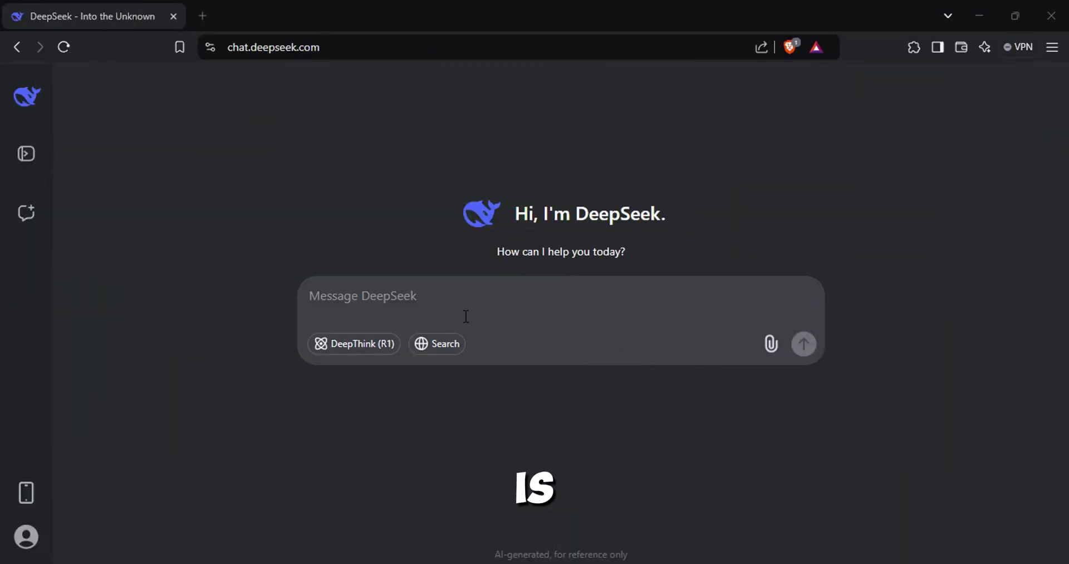
Step: In DeepSeek, request a simple kids' story narration about two African American kids exploring a forest and meeting different animals, with DeepThink (R1) enabled
click(466, 317)
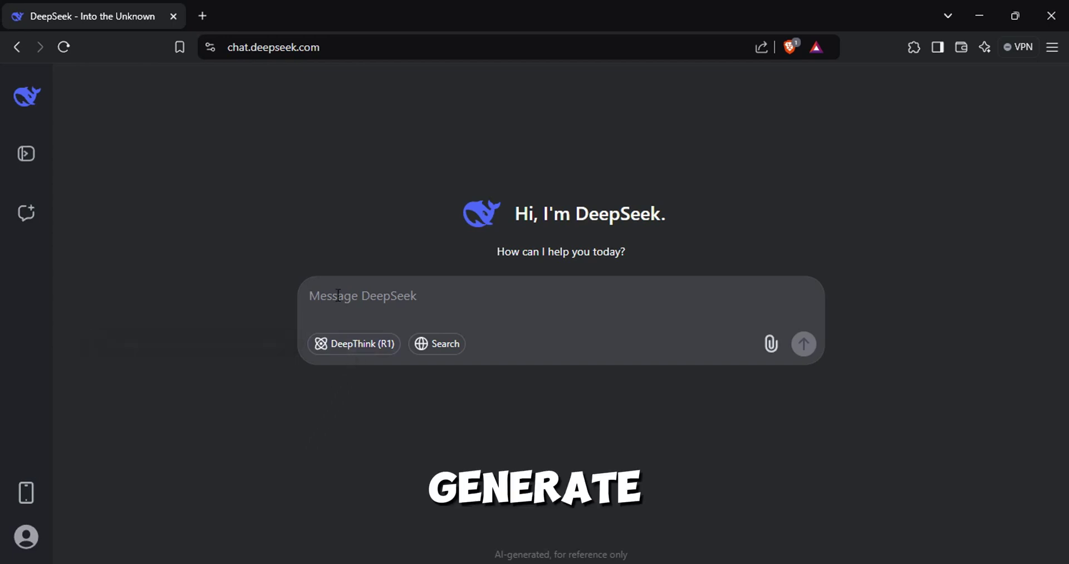
text(I want to)
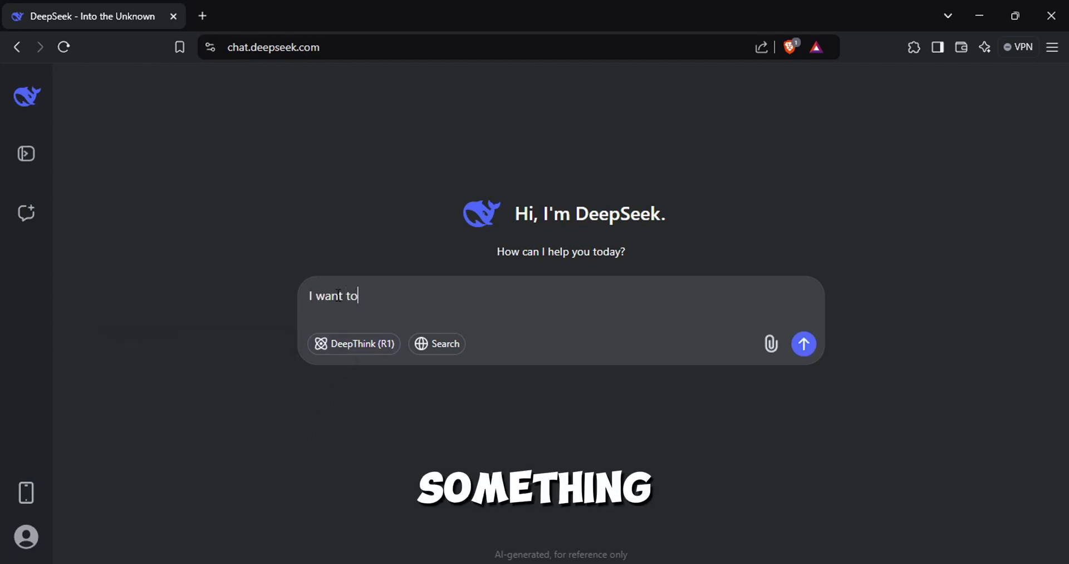
text( cr)
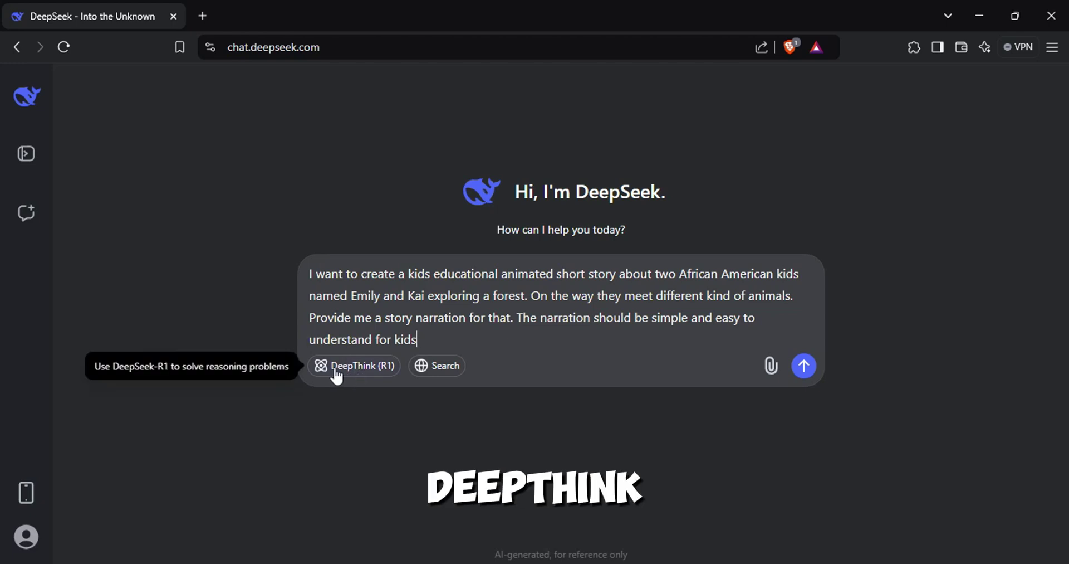
click(336, 370)
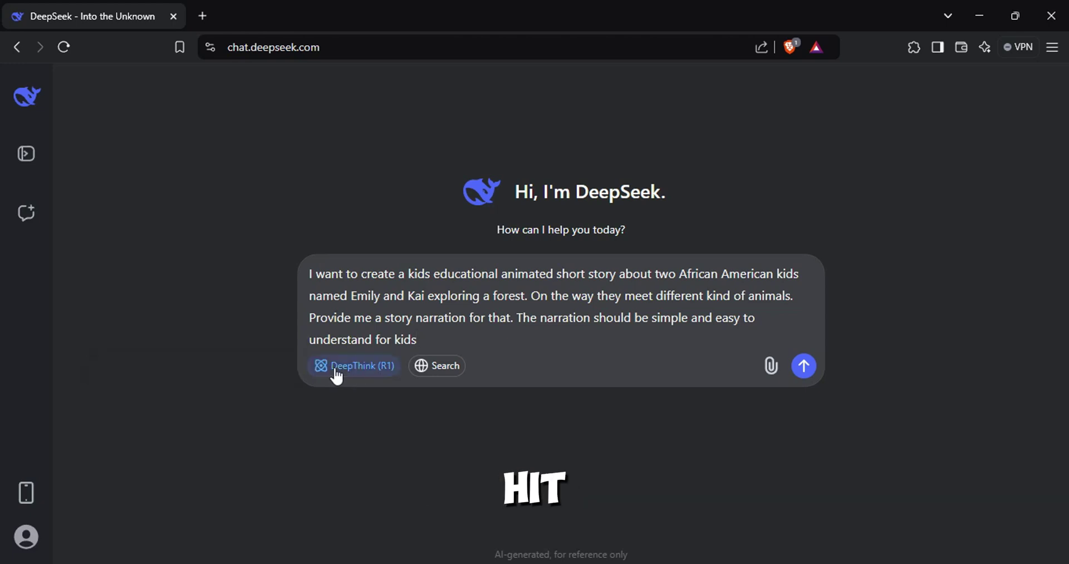
click(802, 365)
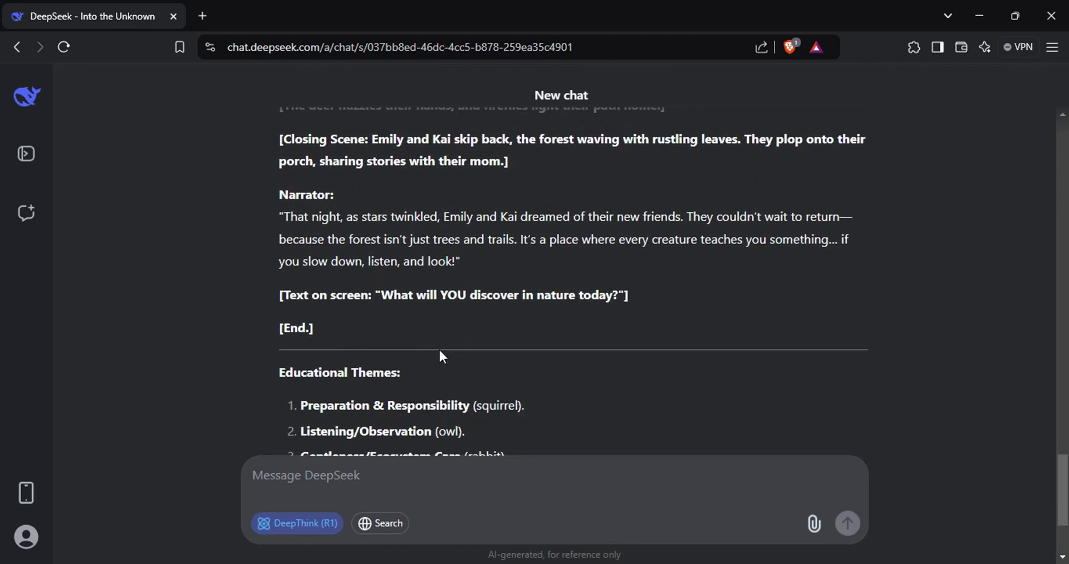
Step: Read through the generated story, examining its scenes, narration, character dialogue and educational themes
scroll(440, 349, up, 5)
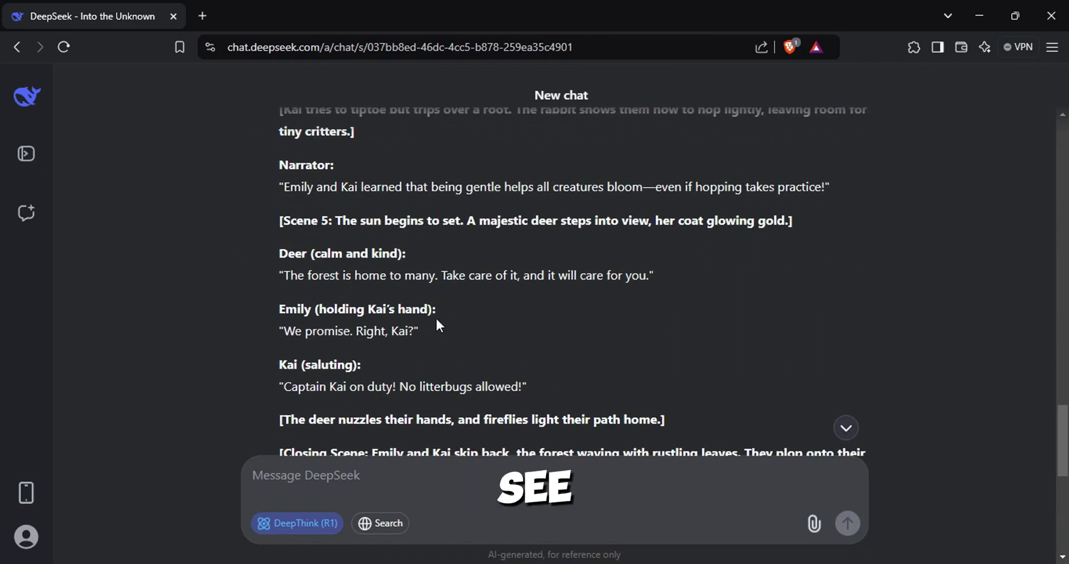
scroll(435, 316, up, 3)
scroll(433, 315, up, 8)
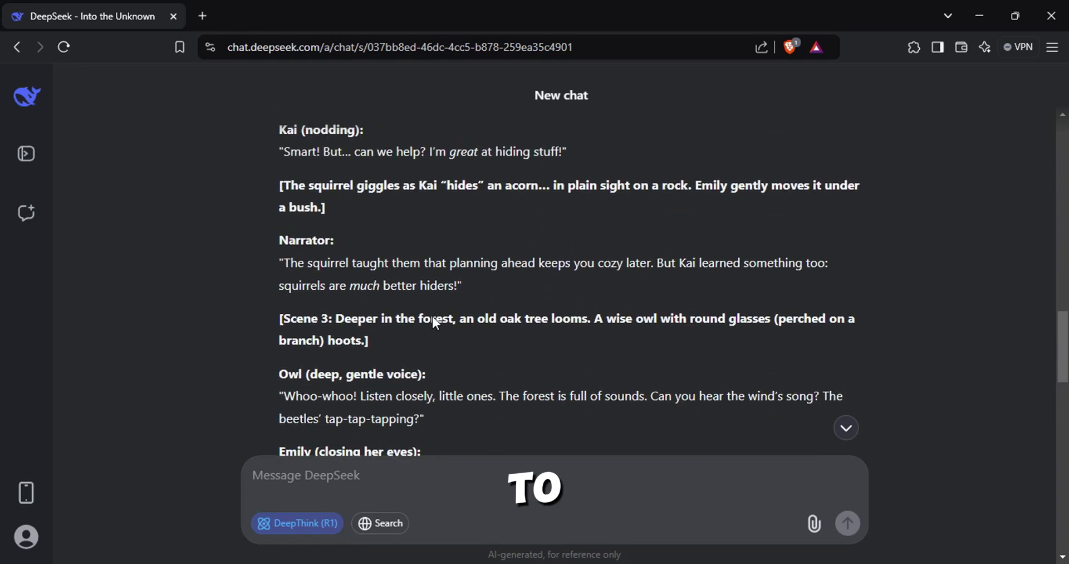
scroll(433, 316, up, 9)
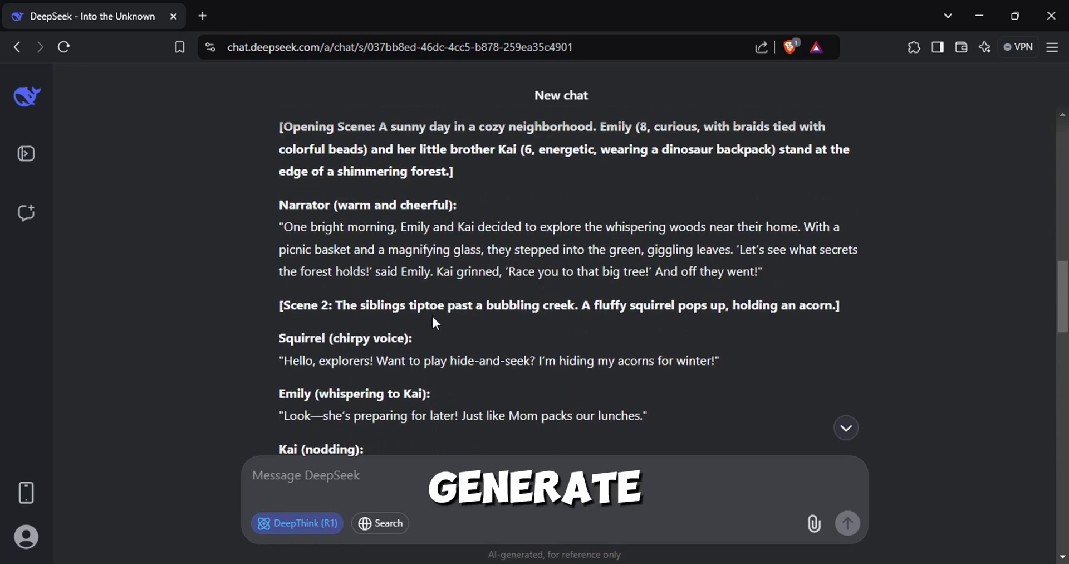
scroll(432, 316, down, 6)
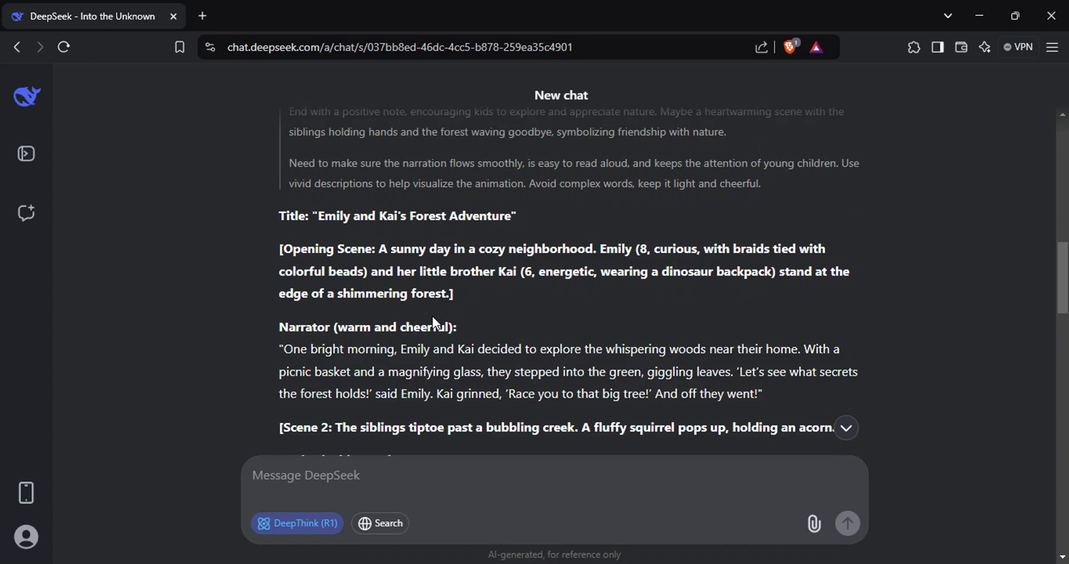
scroll(432, 313, down, 8)
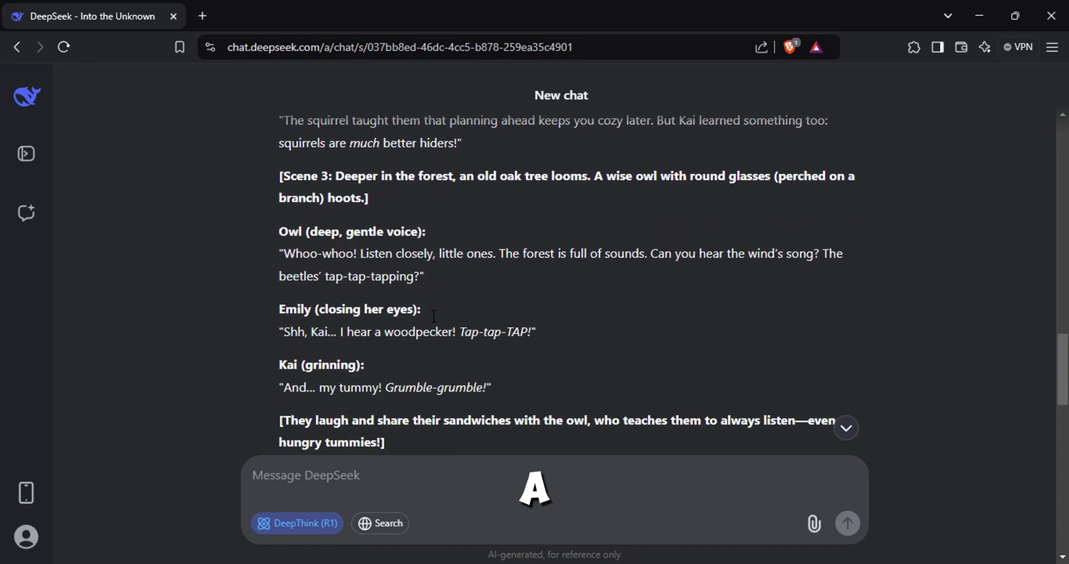
scroll(433, 315, down, 13)
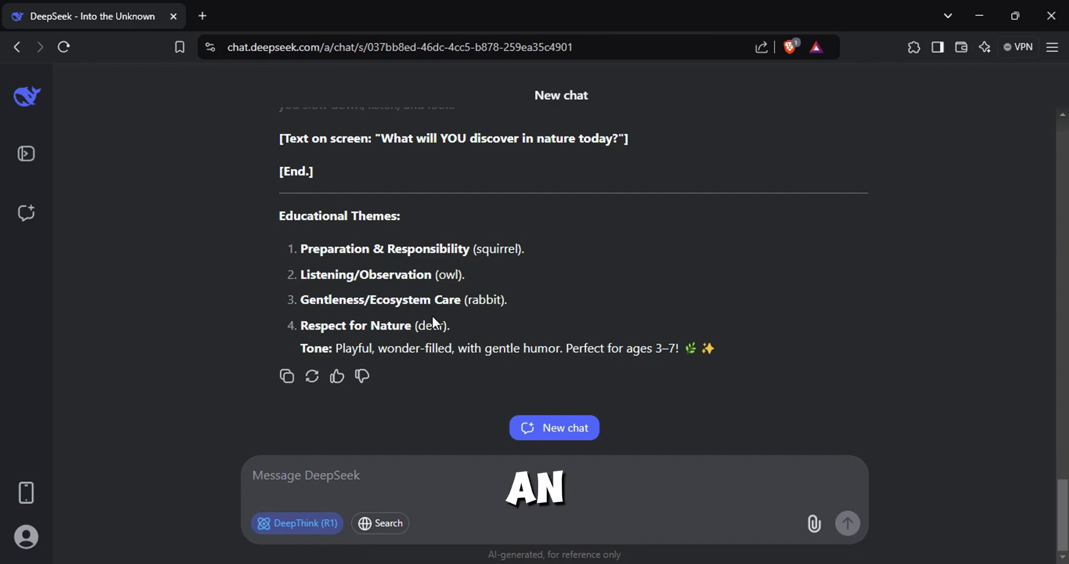
scroll(433, 316, up, 8)
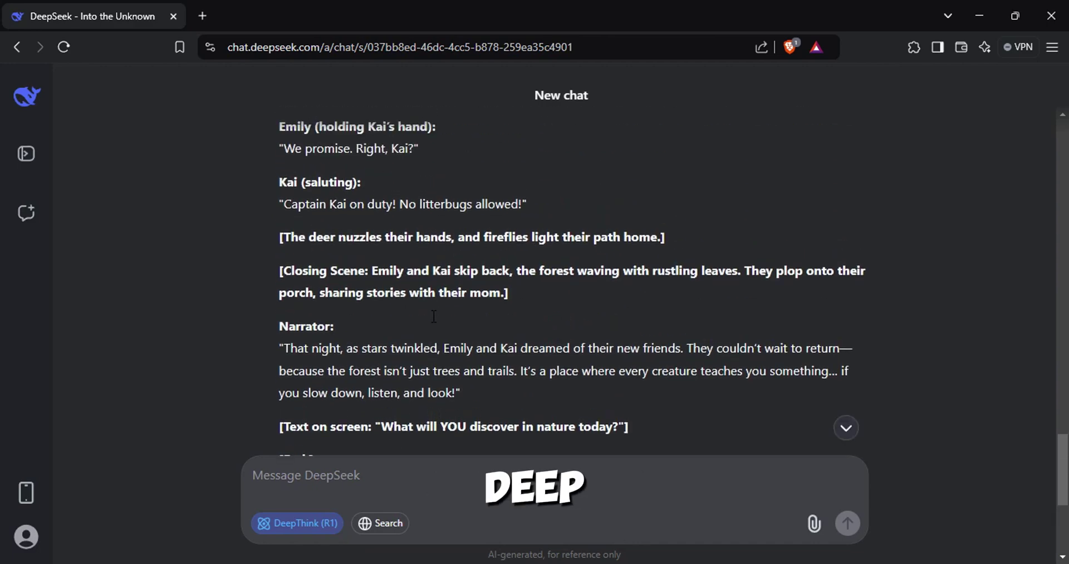
scroll(433, 315, up, 1)
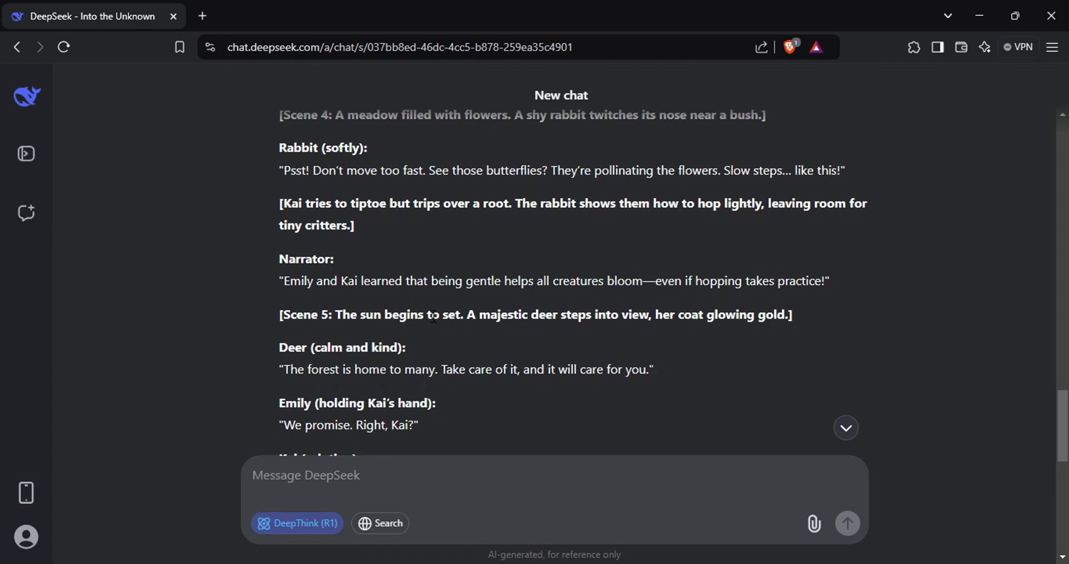
Step: Request text prompts for images of each character, describing the main characters' clothing and colors without complex accessories
scroll(434, 316, down, 10)
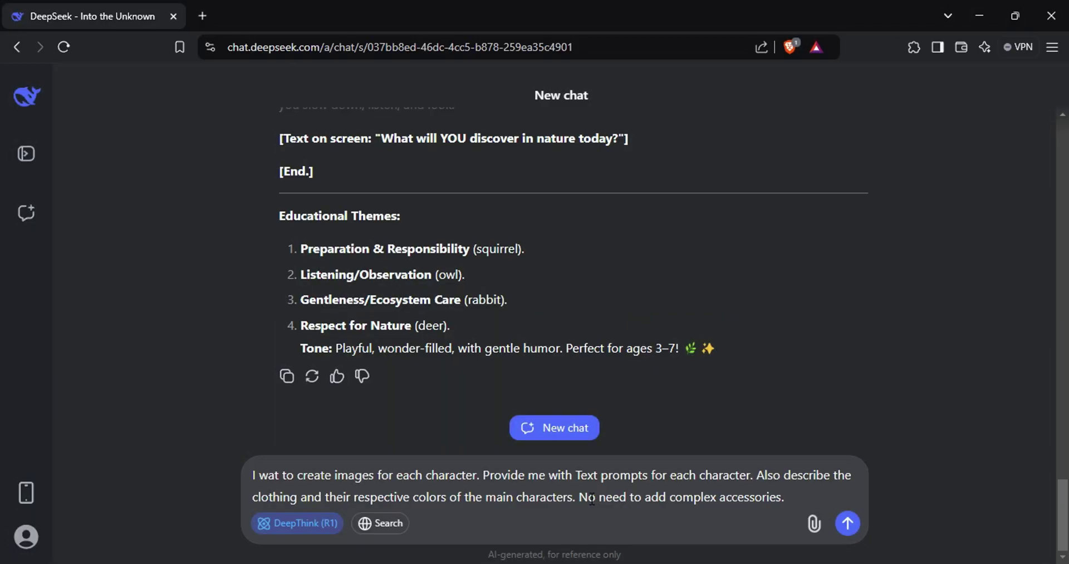
key(Return)
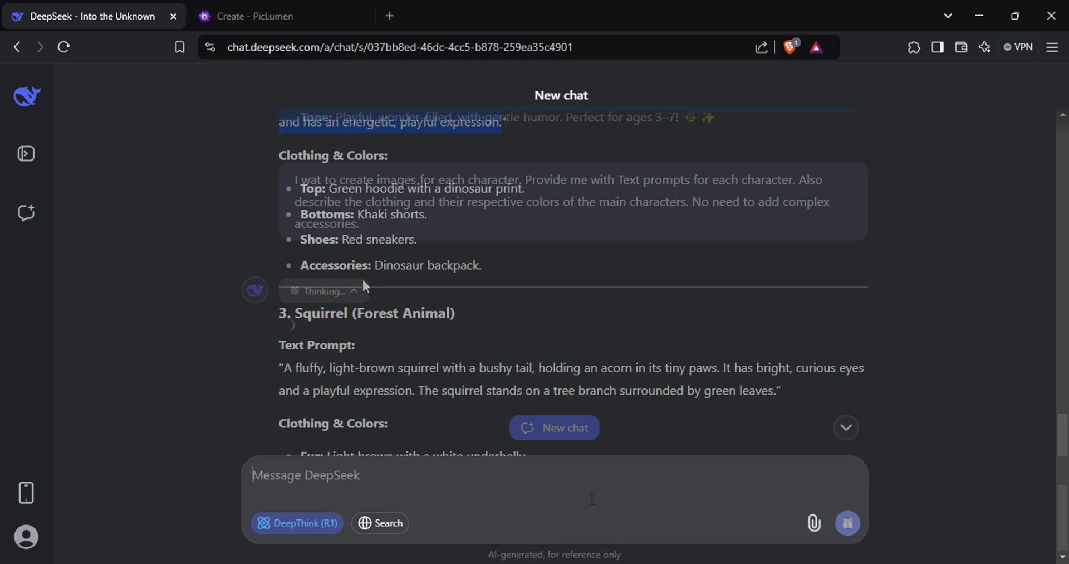
Step: Copy the squirrel's text prompt from "A fluffy, light-brown squirrel" through "a playful expression."
drag(281, 285, 779, 308)
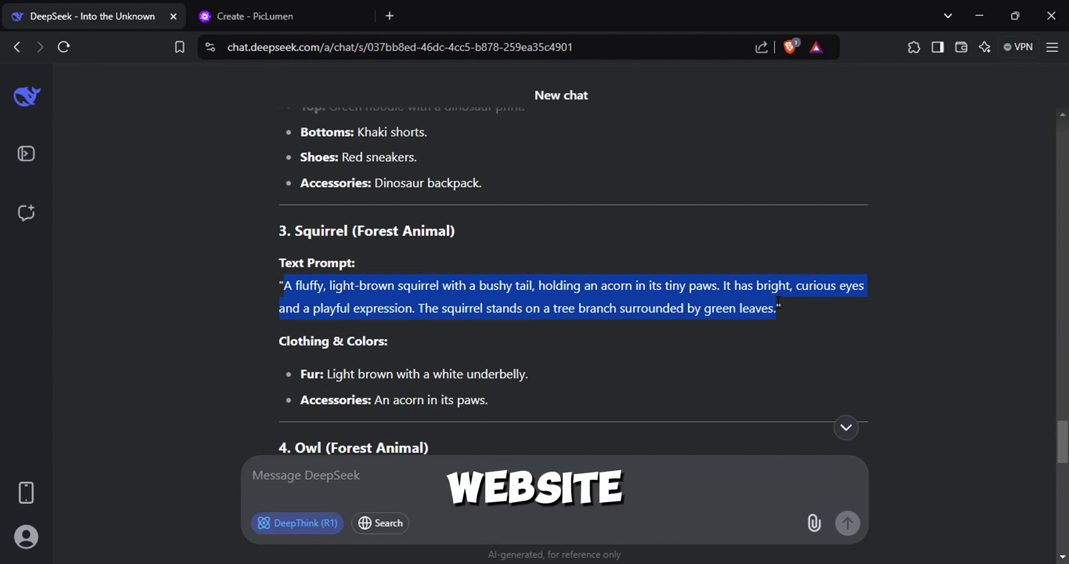
drag(777, 308, 433, 306)
right_click(413, 294)
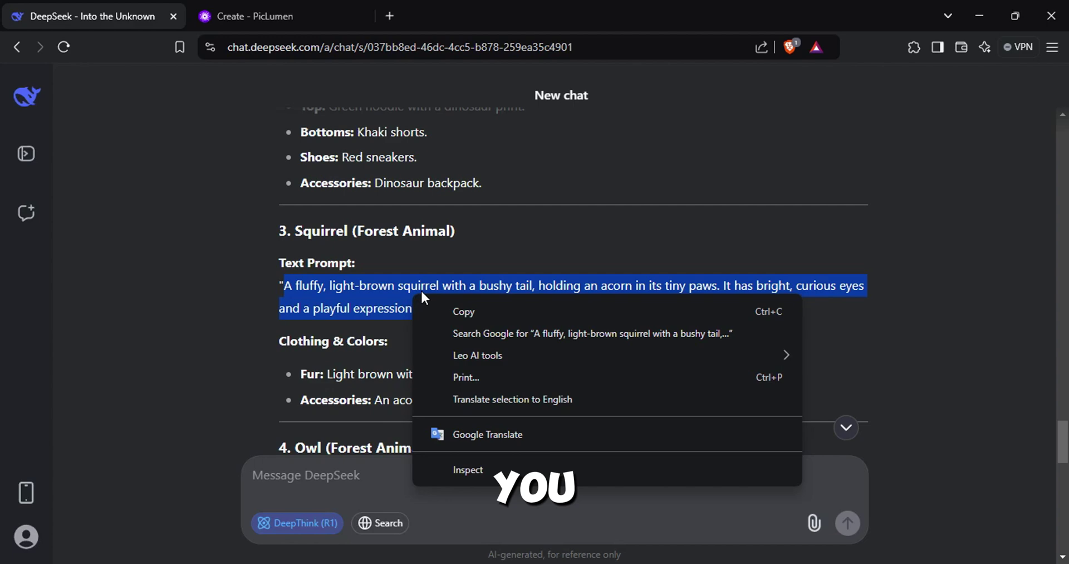
click(456, 308)
Step: Switch to PicLumen and generate an image from the copied squirrel prompt with "3D animation style" added at the end
click(253, 15)
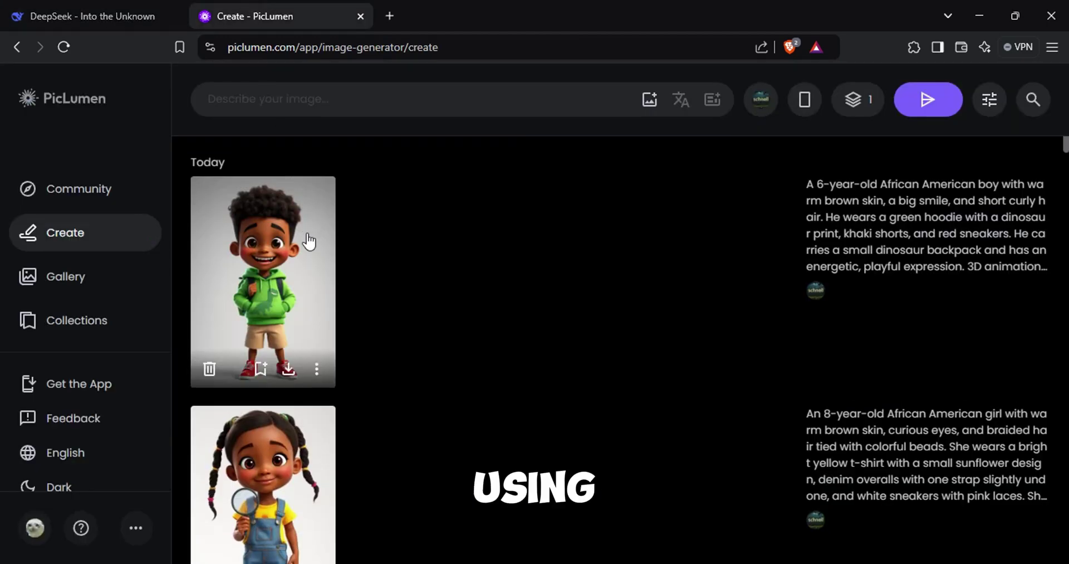
right_click(261, 90)
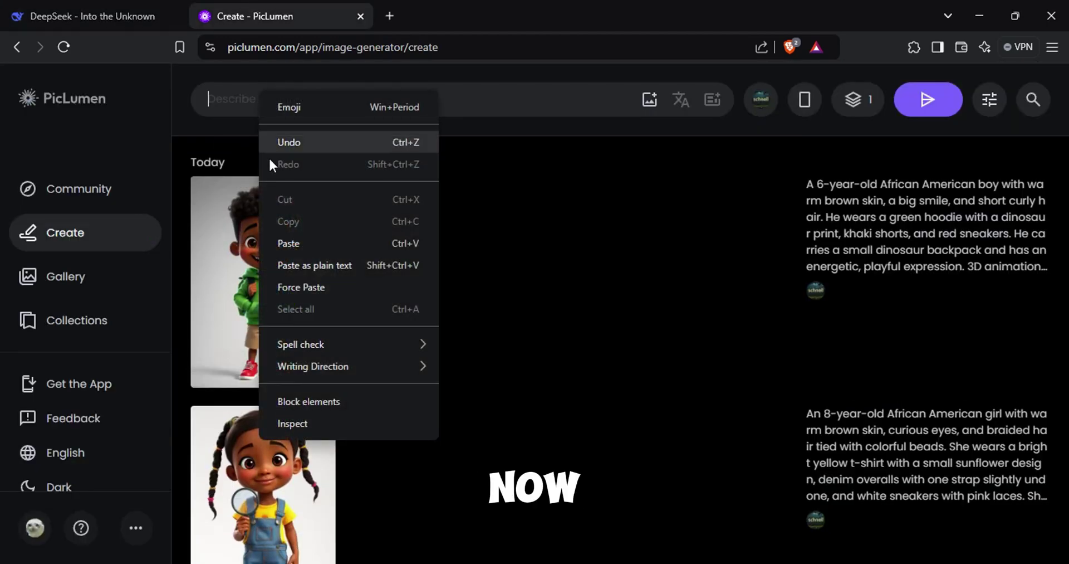
click(271, 242)
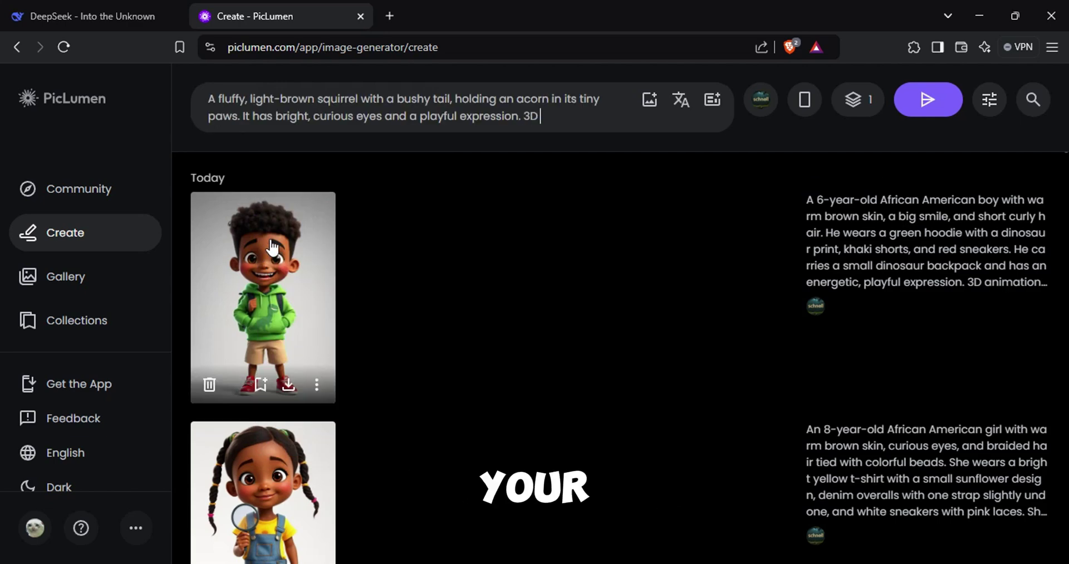
text(animation)
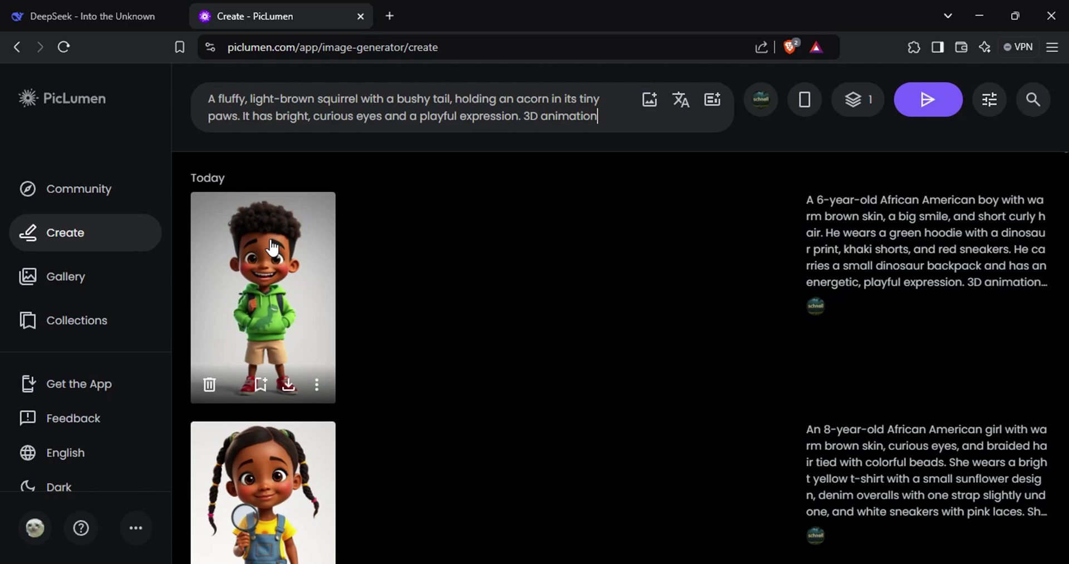
text( style)
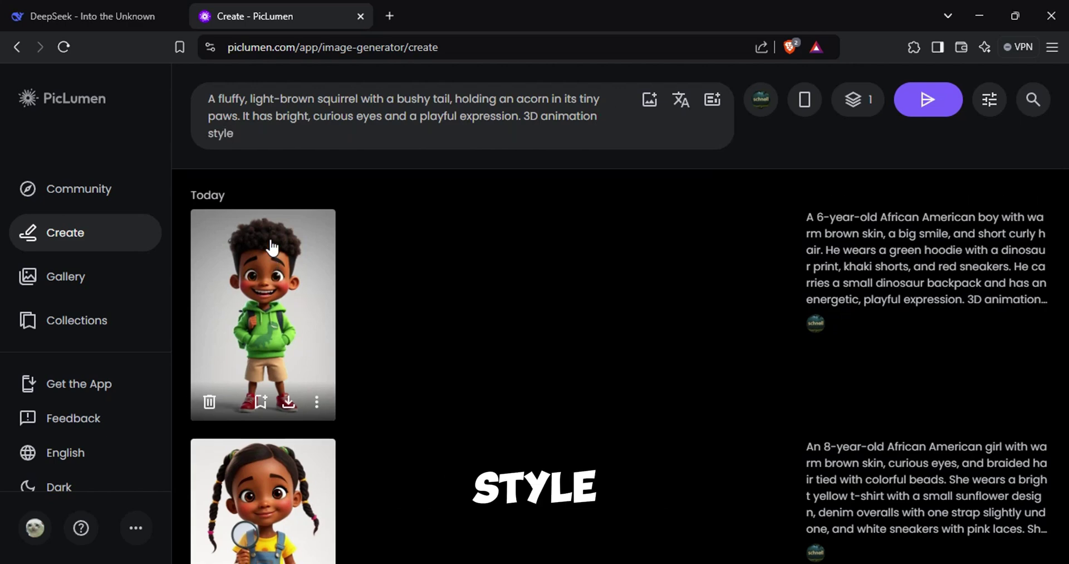
click(926, 102)
Step: View the boy character's image enlarged and look over the boy, girl and squirrel images in the creation list
scroll(724, 329, down, 8)
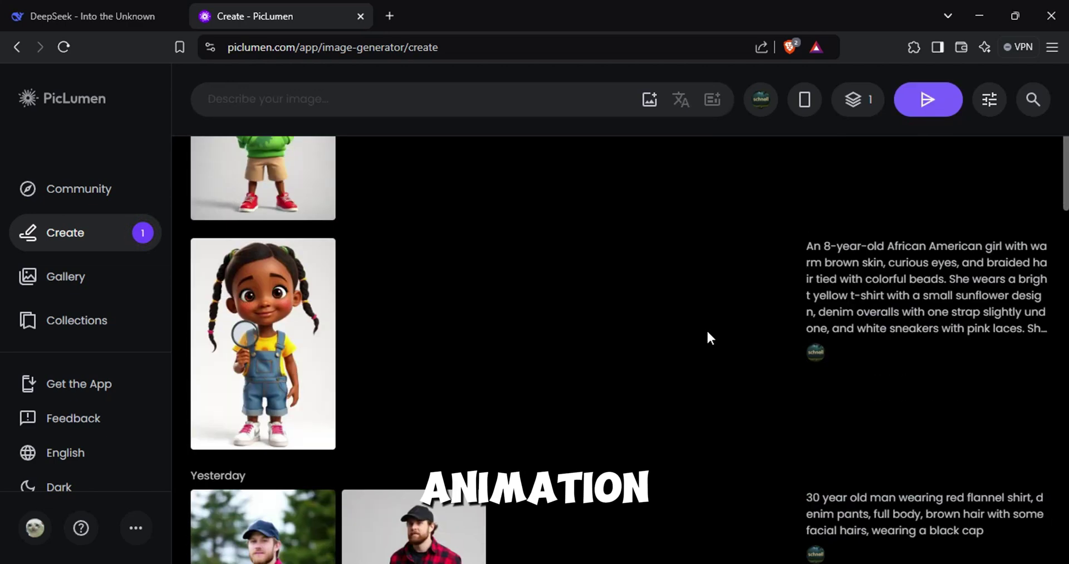
scroll(304, 341, up, 3)
click(303, 331)
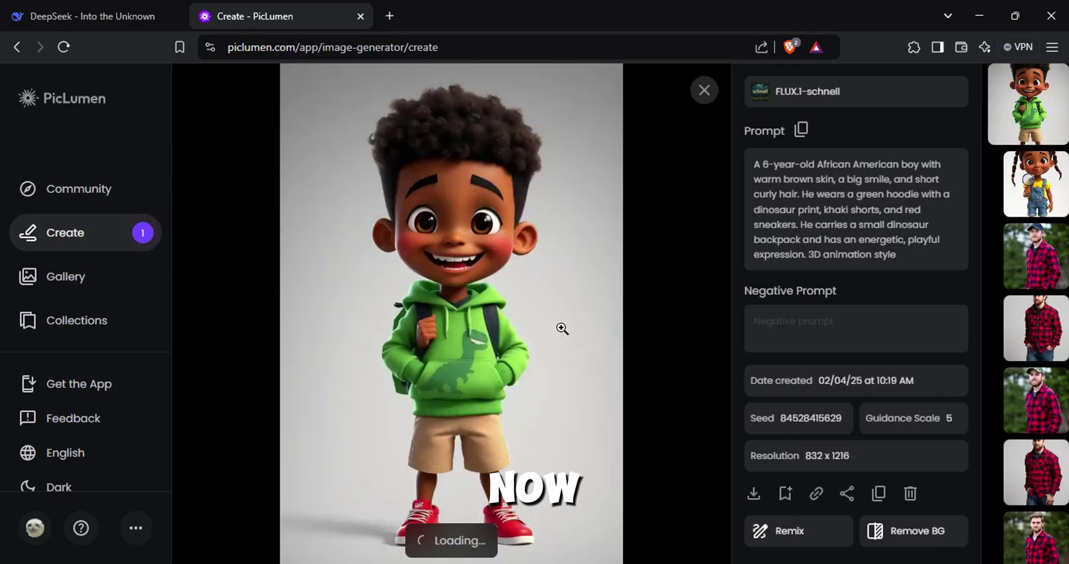
click(704, 89)
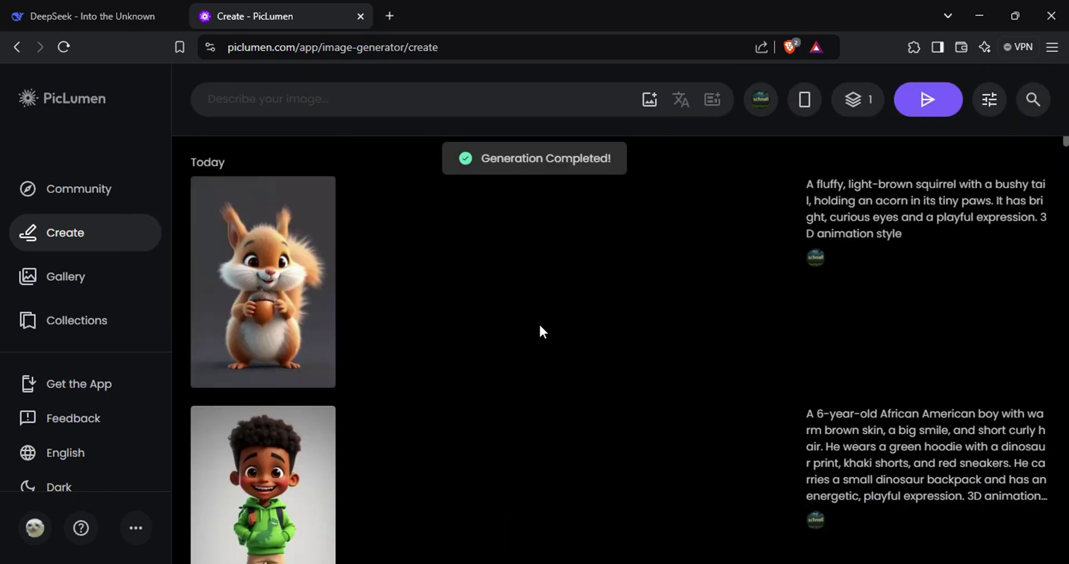
scroll(506, 357, down, 3)
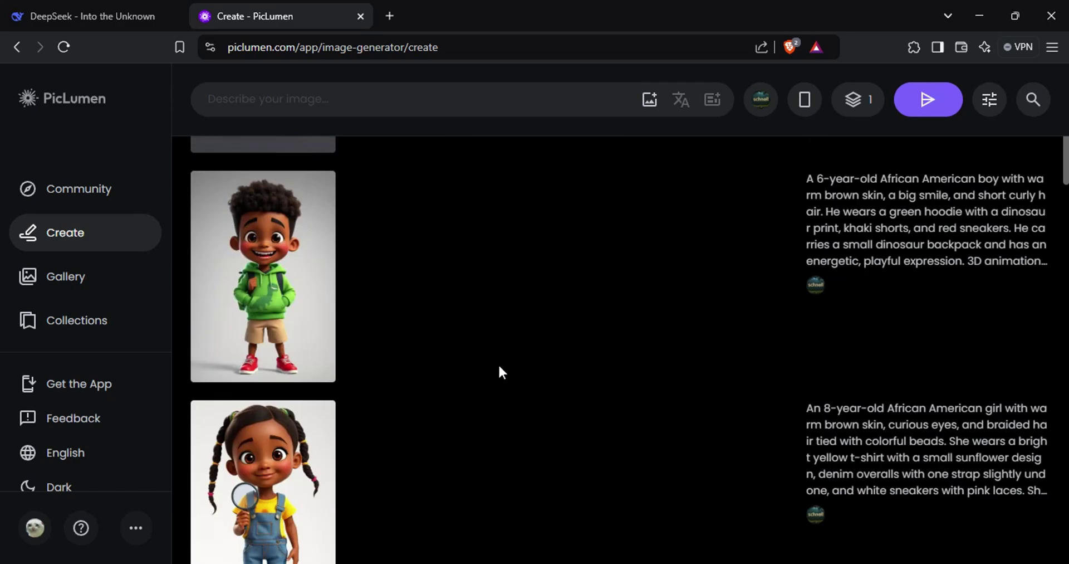
scroll(496, 367, up, 3)
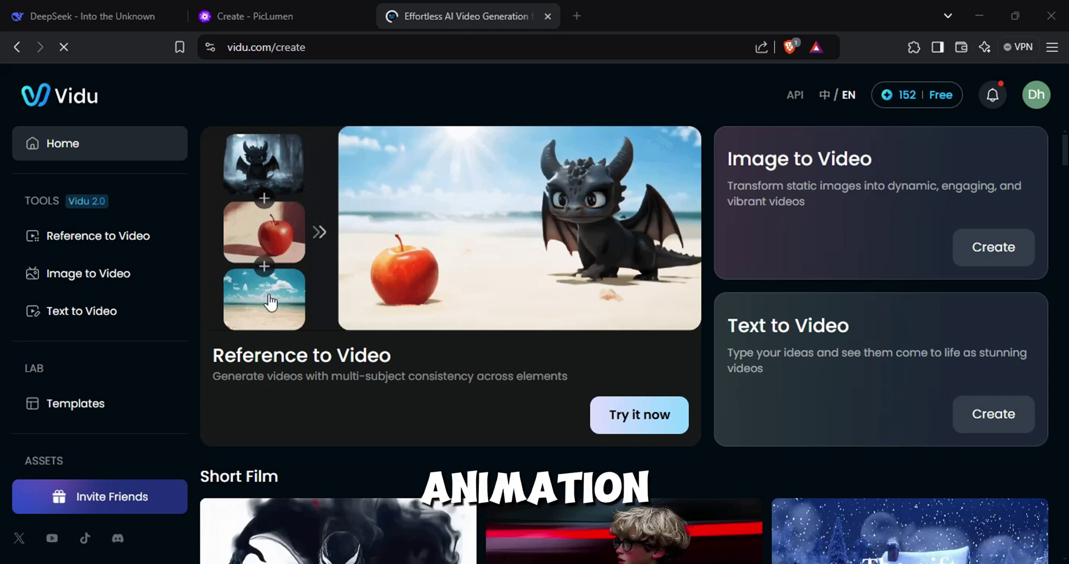
Step: Switch to Vidu and create a reference-to-video clip of the girl and boy images with the prompt "two happy little kids in a forest, 3d animation style"
click(479, 238)
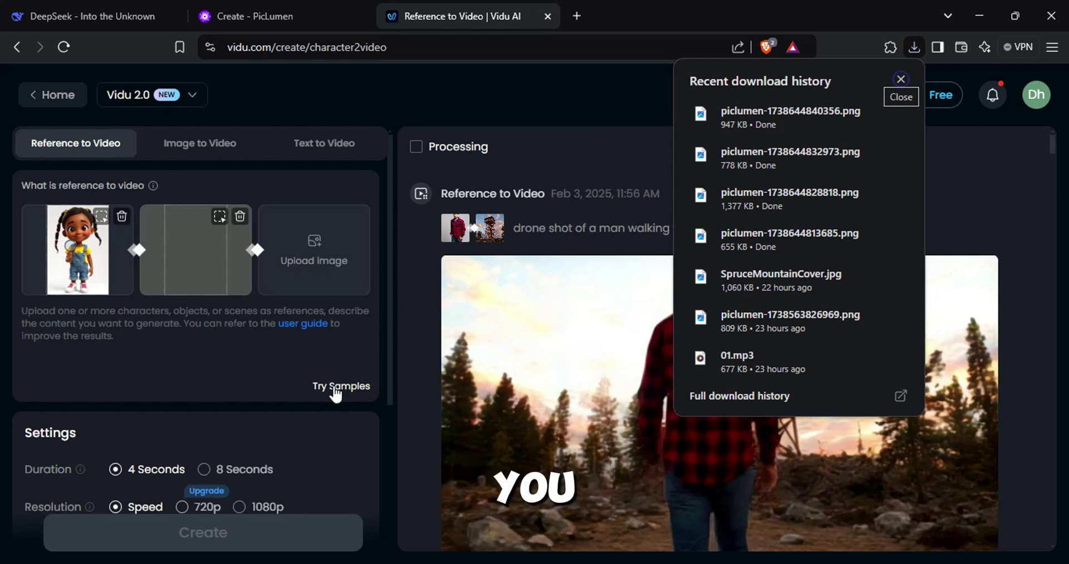
click(166, 358)
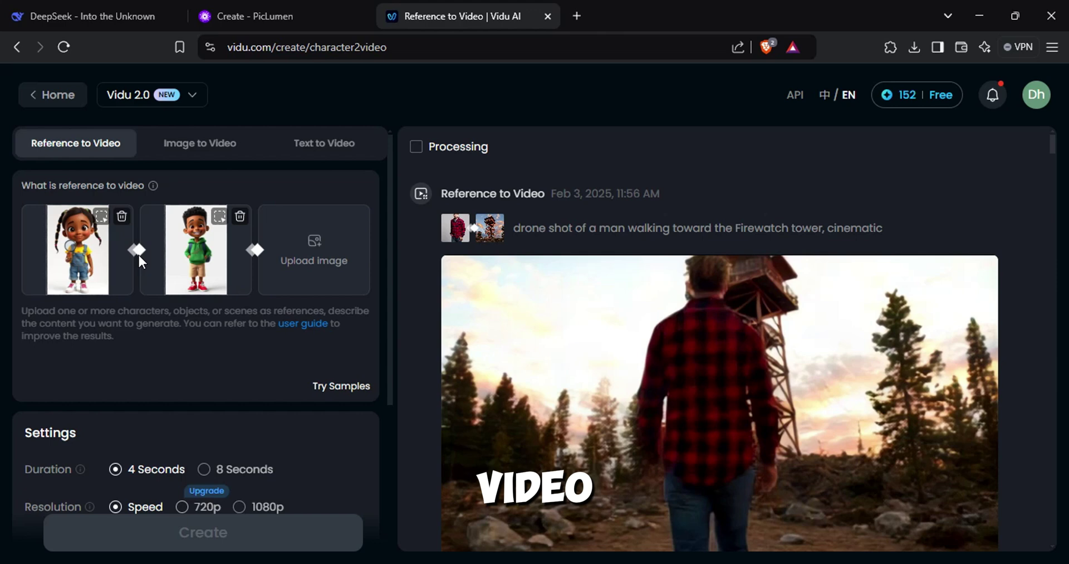
text(two happy litt)
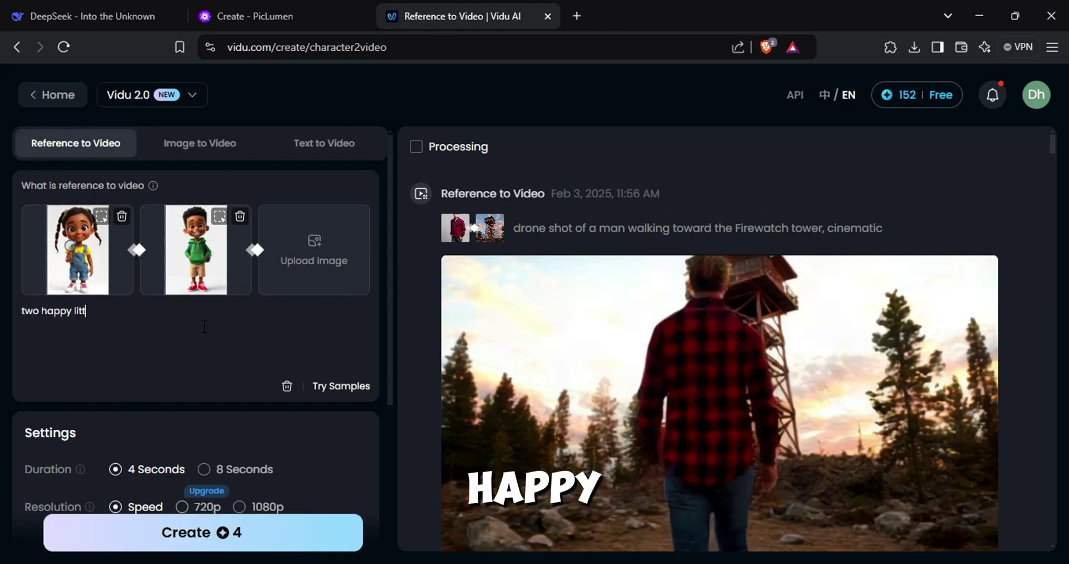
text(le kids in a forest)
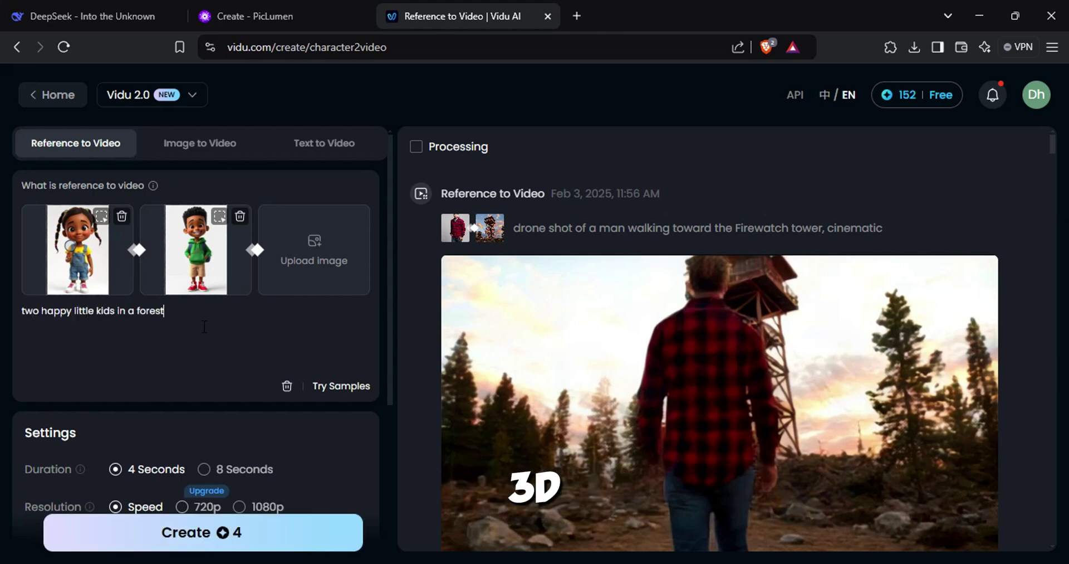
text(, 3d animation style)
scroll(205, 326, down, 4)
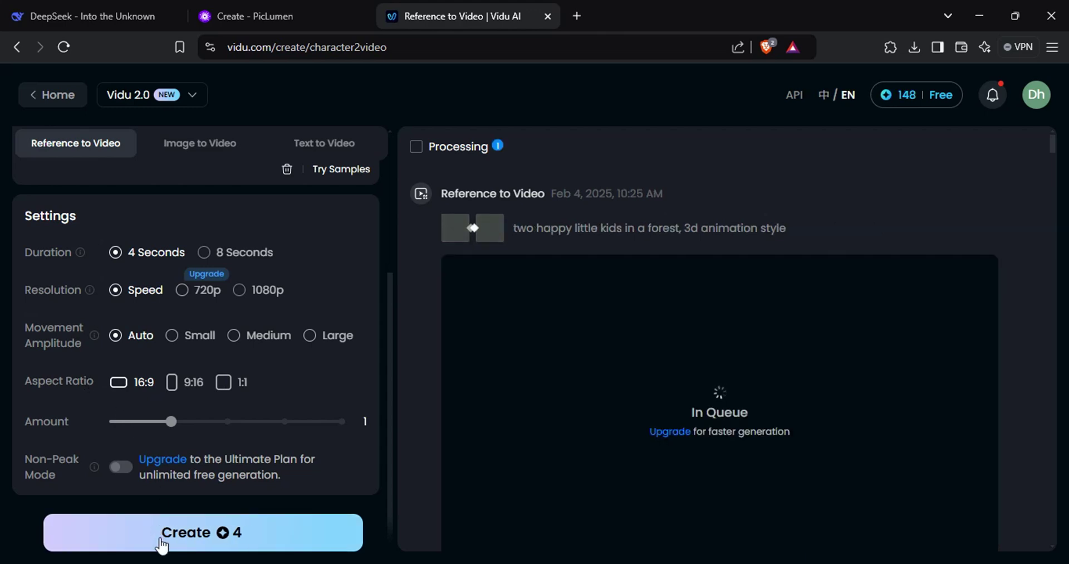
scroll(774, 401, down, 2)
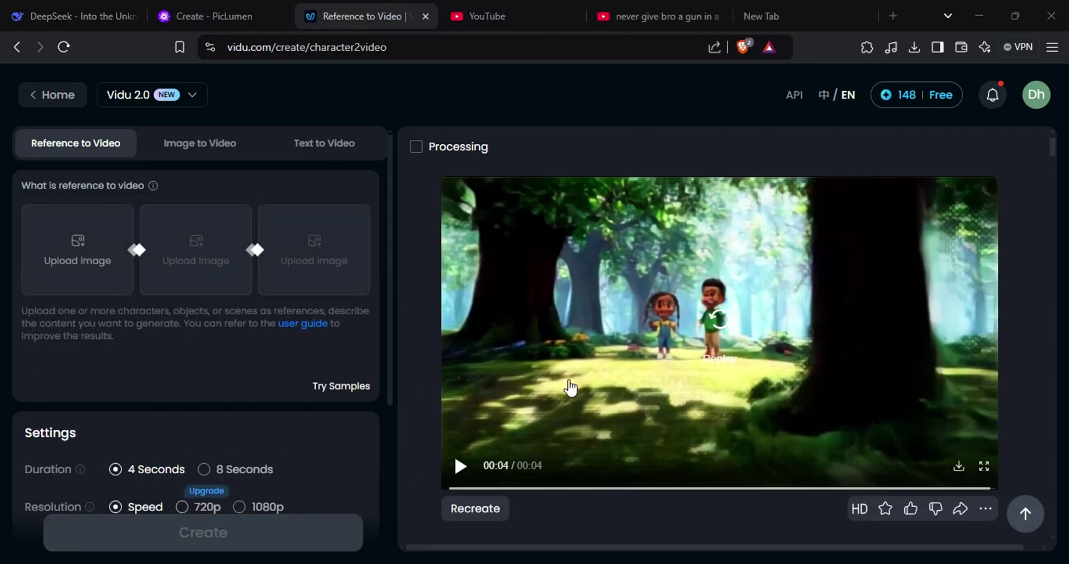
Step: Play the forest clip of the two kids, upscale it to HD and play the upscaled version
click(462, 467)
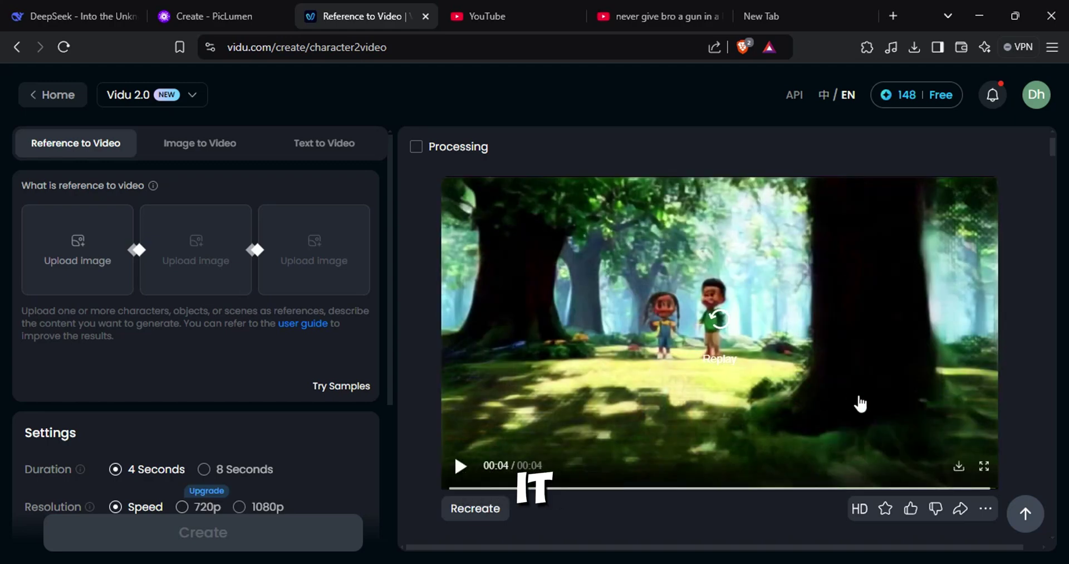
scroll(845, 462, down, 1)
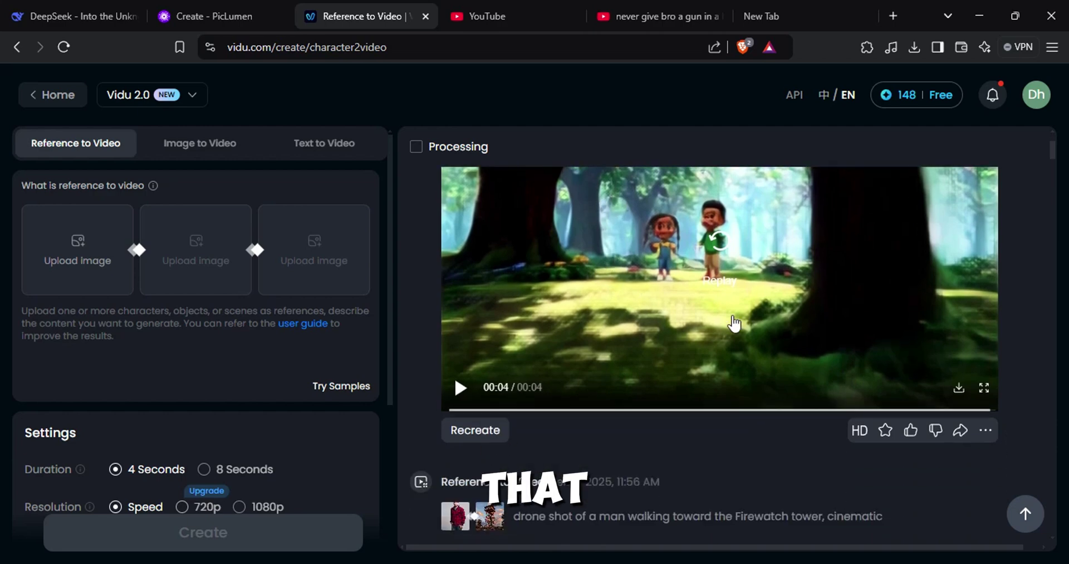
click(855, 430)
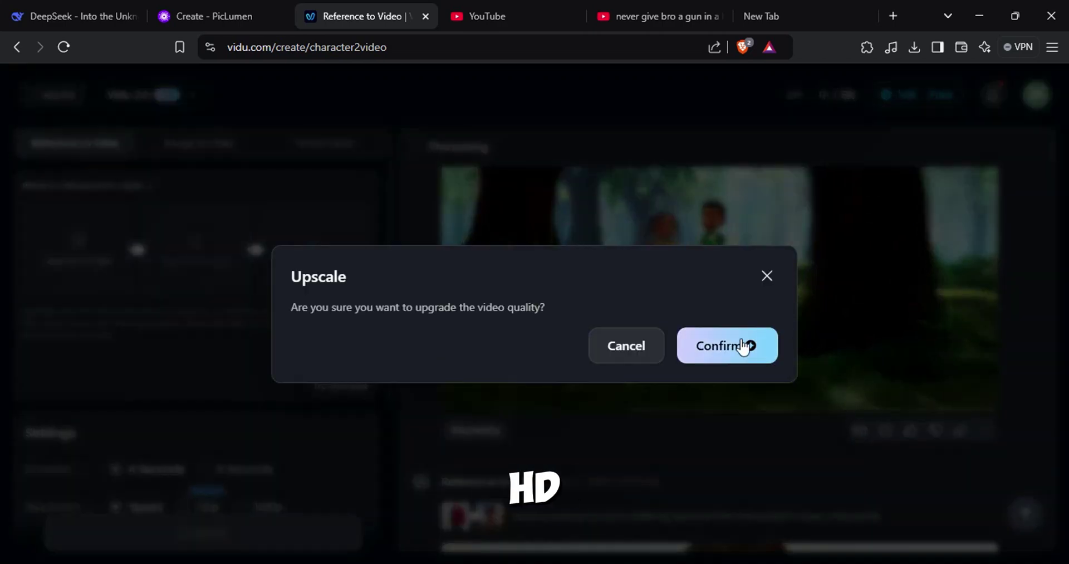
click(701, 352)
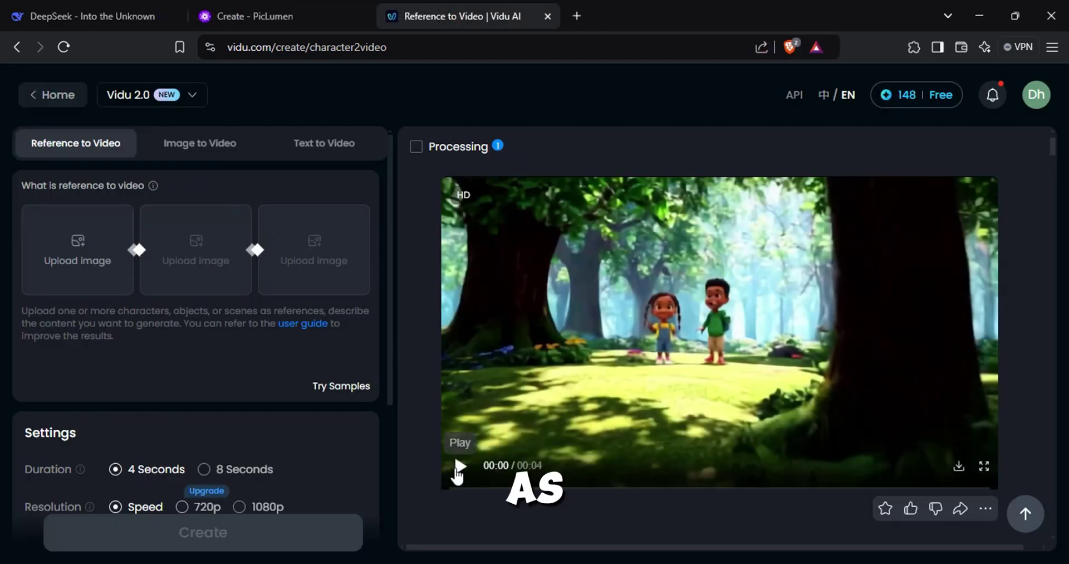
click(458, 466)
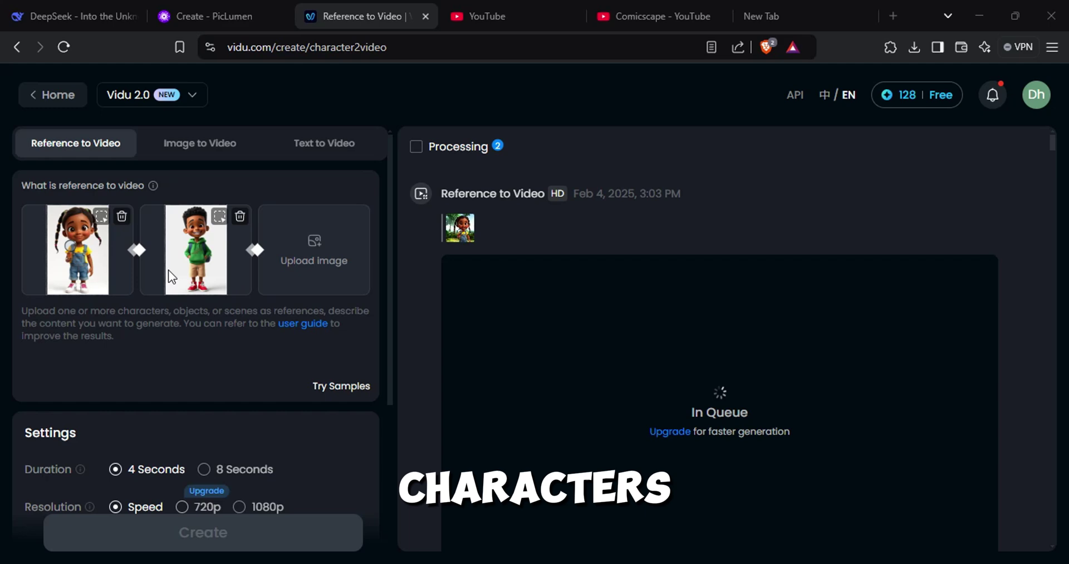
Step: Add the squirrel image as the third reference beside the girl and boy in the reference-to-video setup
click(313, 248)
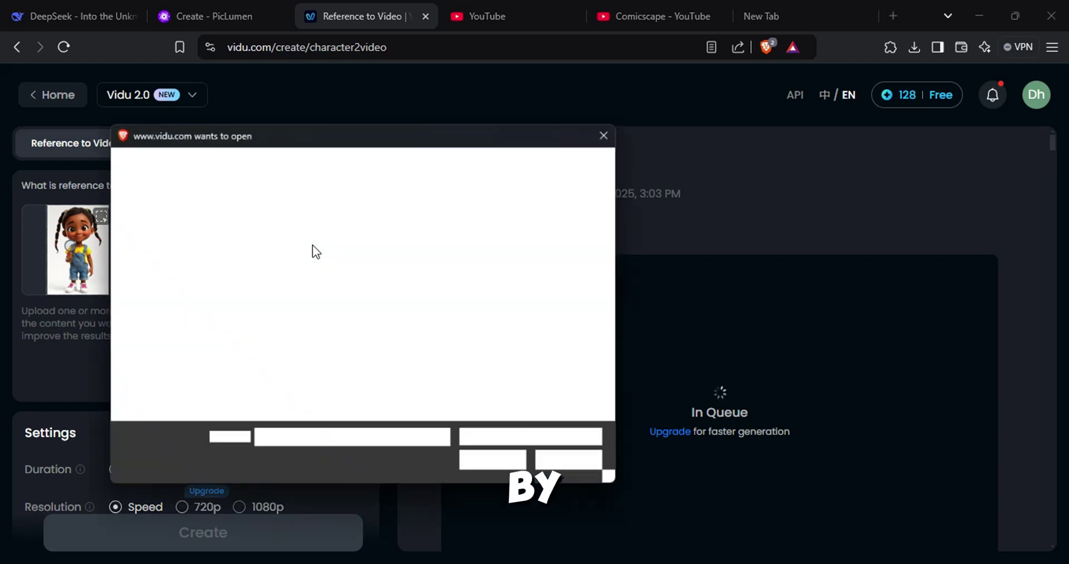
click(448, 254)
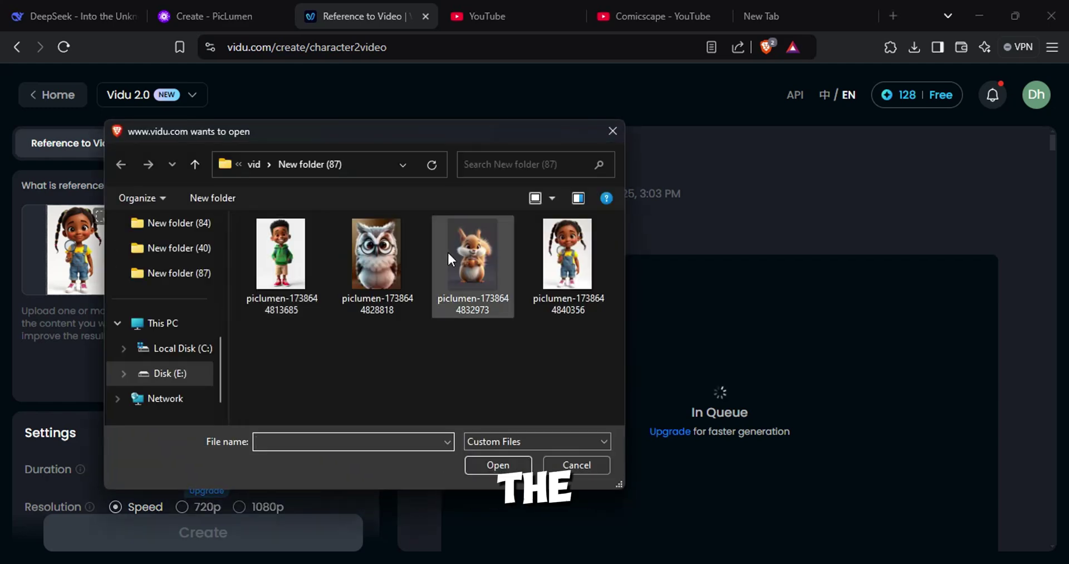
click(506, 464)
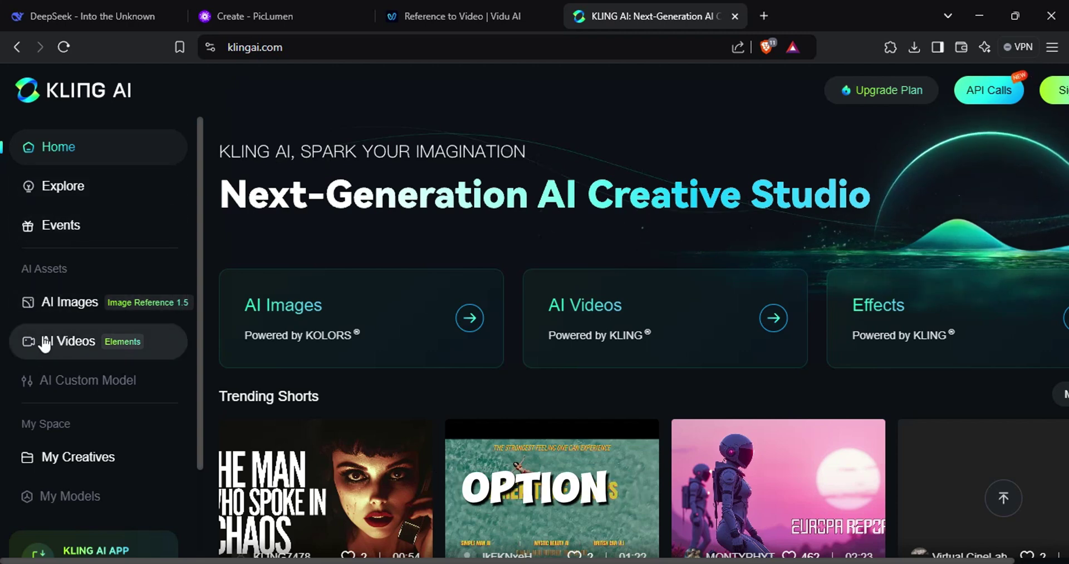
Step: Switch to Kling AI and look over the image-to-video Elements form for combining several uploaded images
click(76, 342)
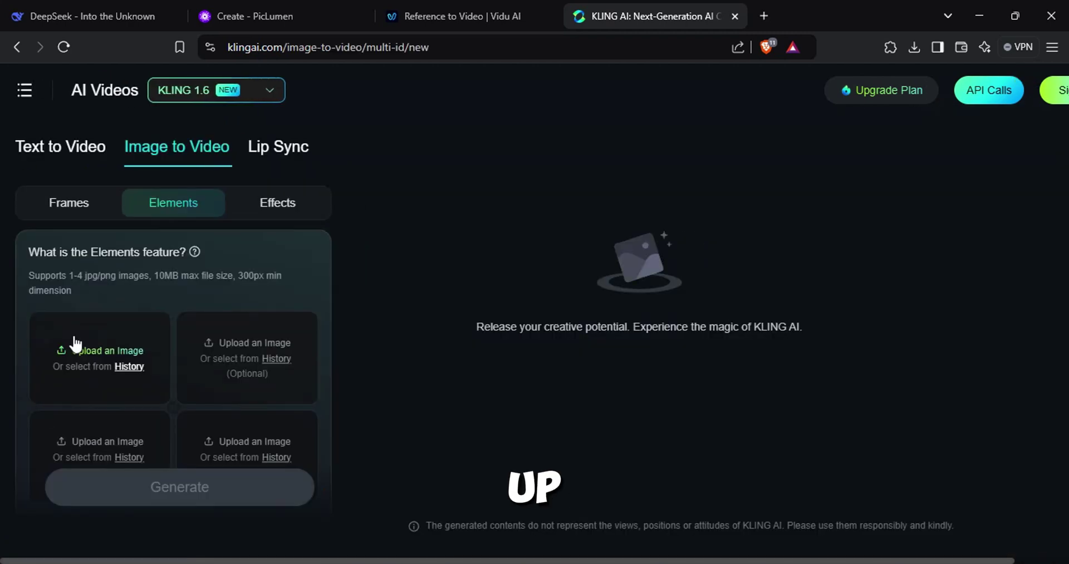
scroll(83, 348, down, 3)
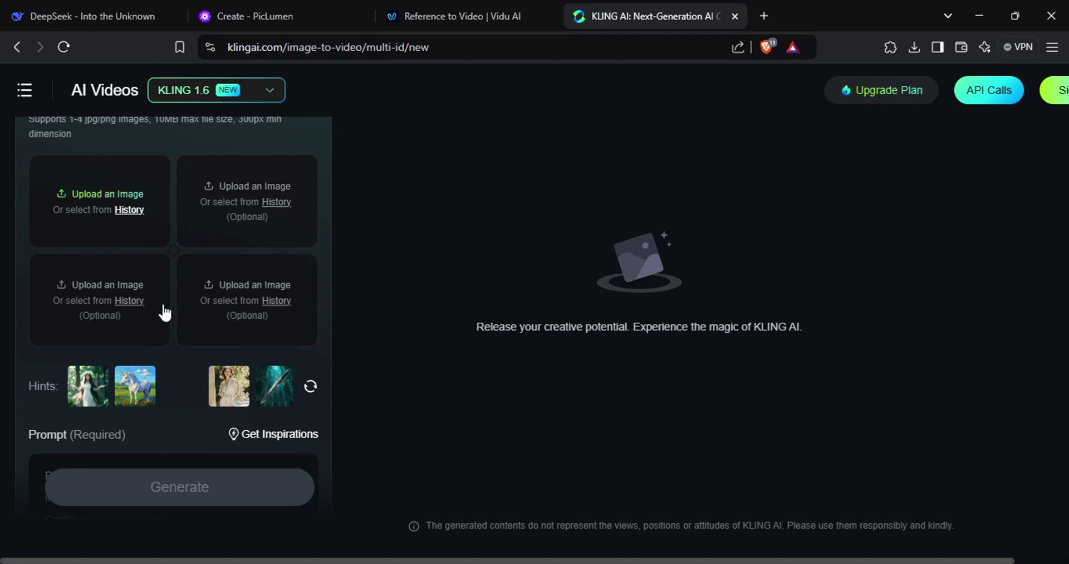
scroll(164, 313, up, 3)
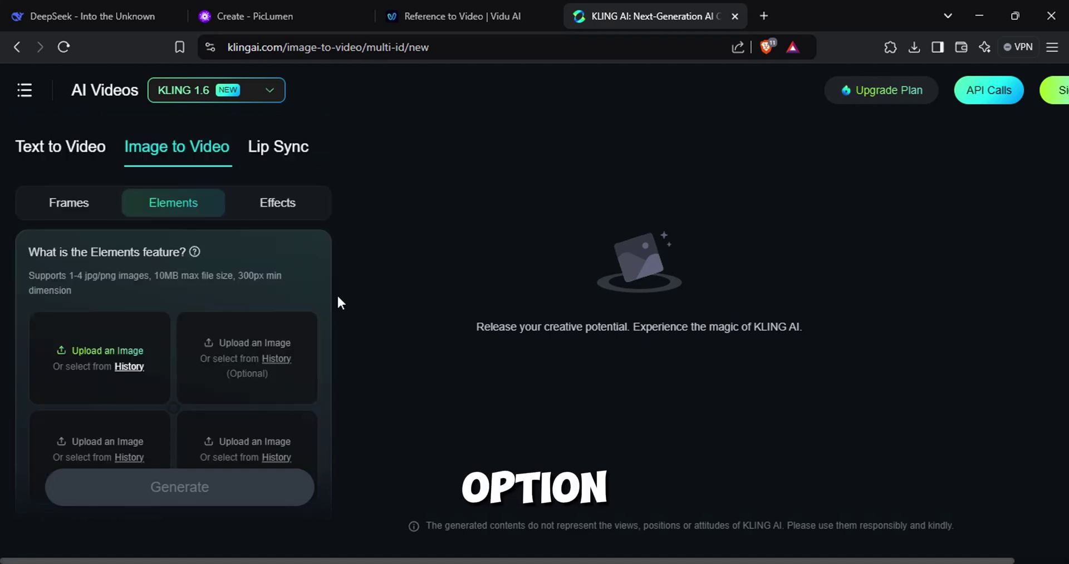
Step: Open the Lip Sync tool and look over its text-to-speech voices and its local dubbing upload
click(277, 146)
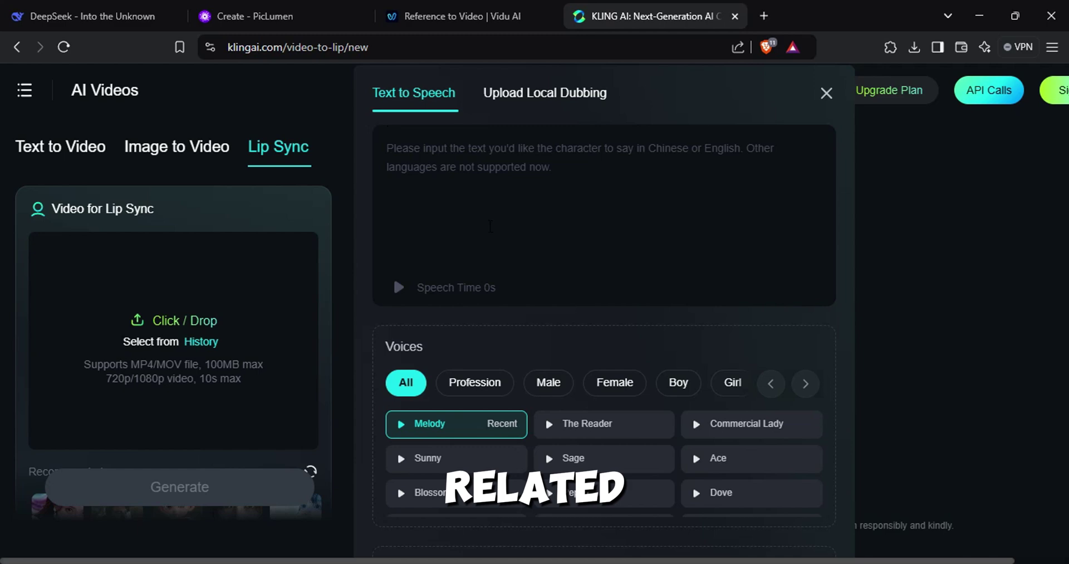
scroll(418, 456, down, 2)
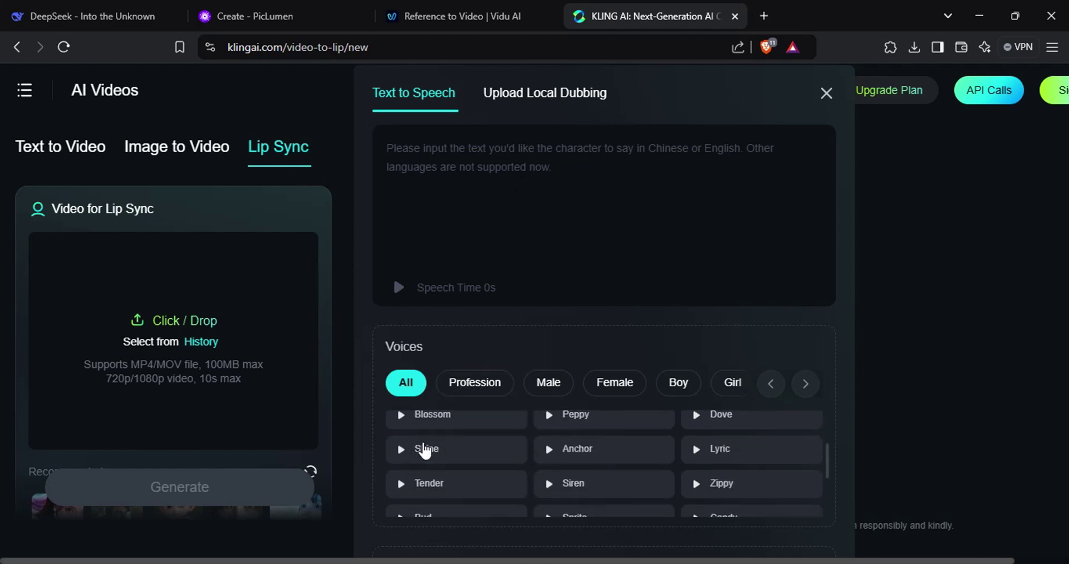
click(539, 99)
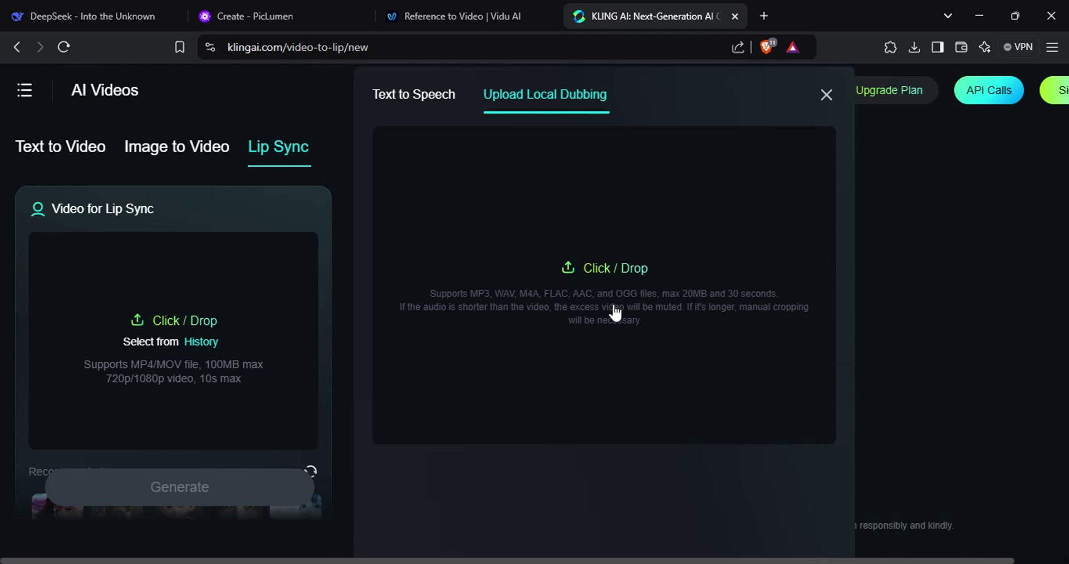
Step: Load the recommended 5-second video of the brown-haired woman for lip sync and pause its playback
scroll(170, 350, down, 2)
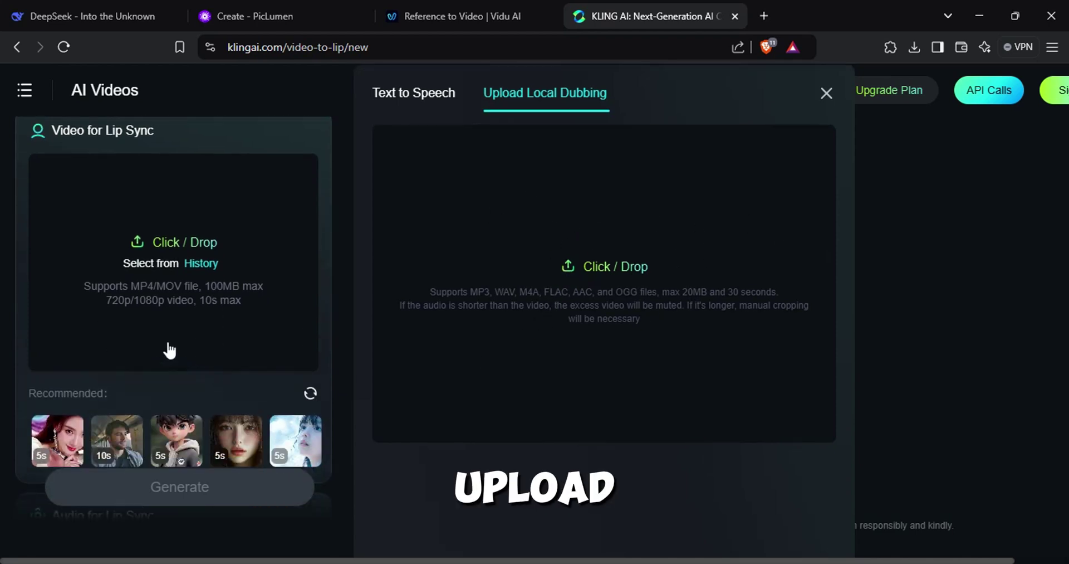
scroll(148, 312, down, 1)
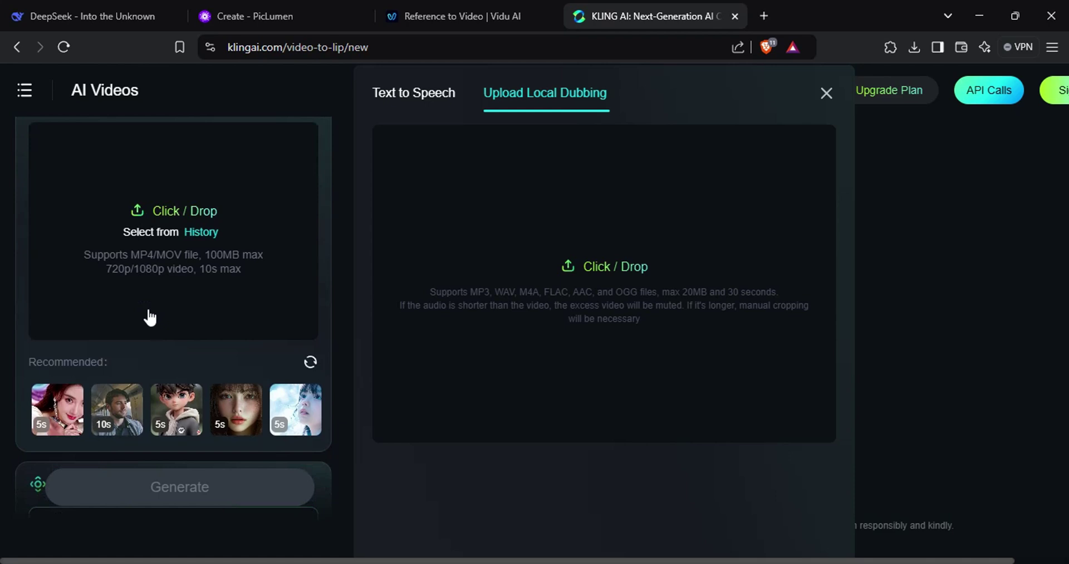
scroll(151, 319, up, 1)
click(223, 439)
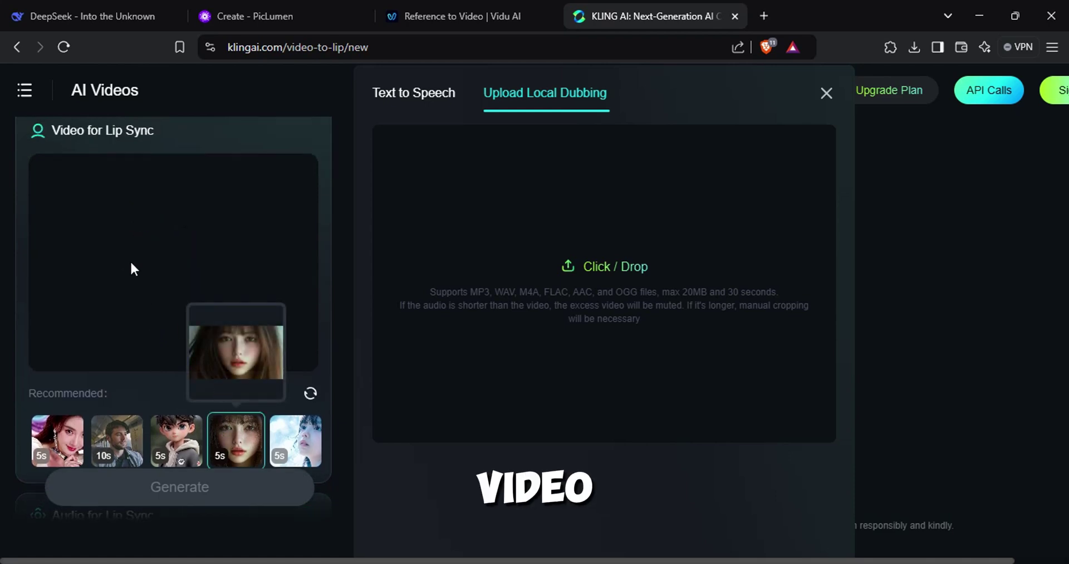
click(58, 329)
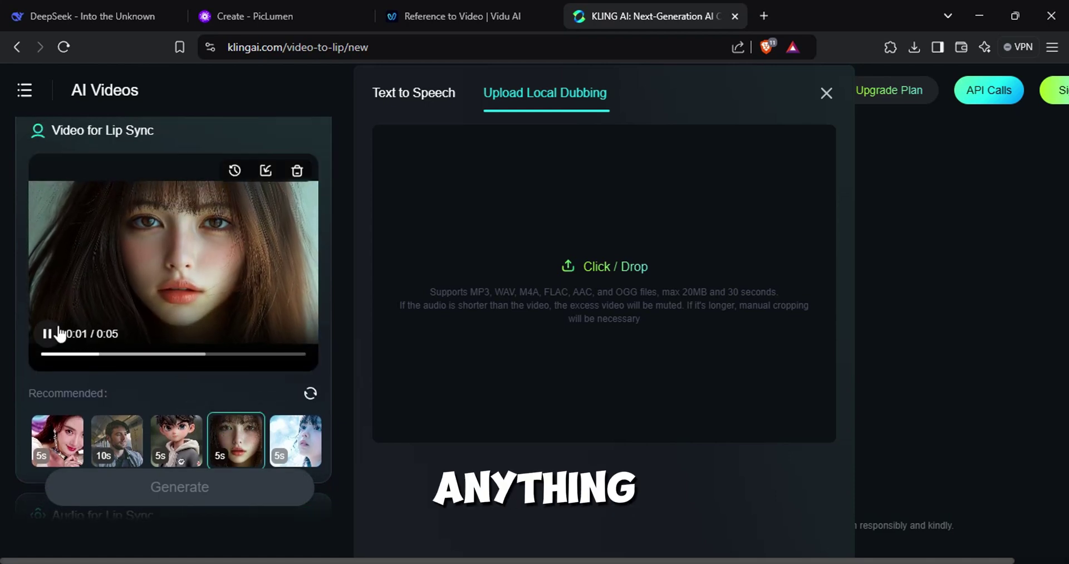
click(50, 332)
Step: Enter the speech text "If you havent subscribed yet please take a moment to subscribe and like this beautiful video." using the female Siren voice
click(404, 92)
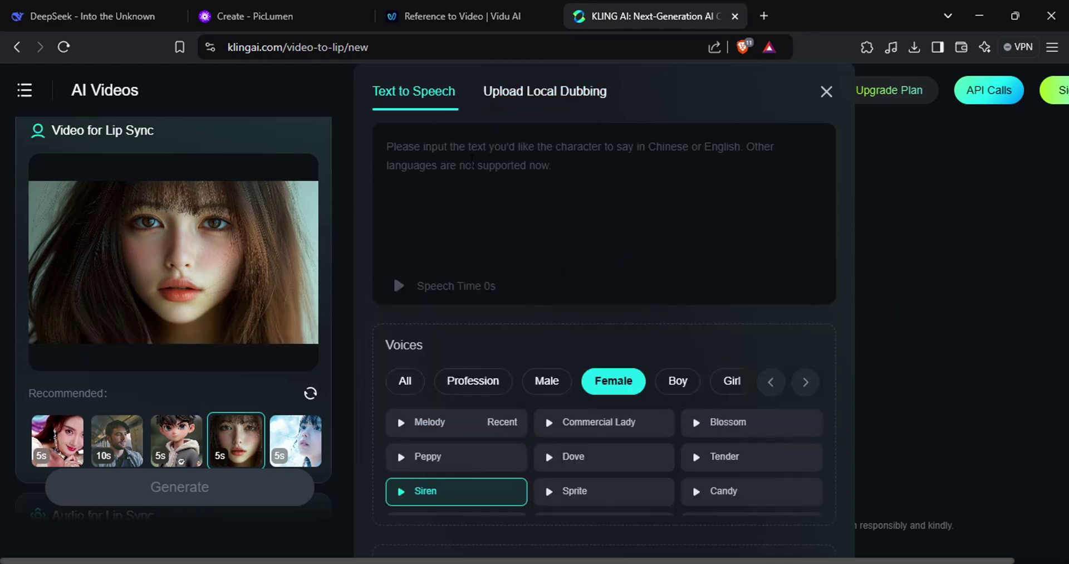
text(If you haven't subscribed yet)
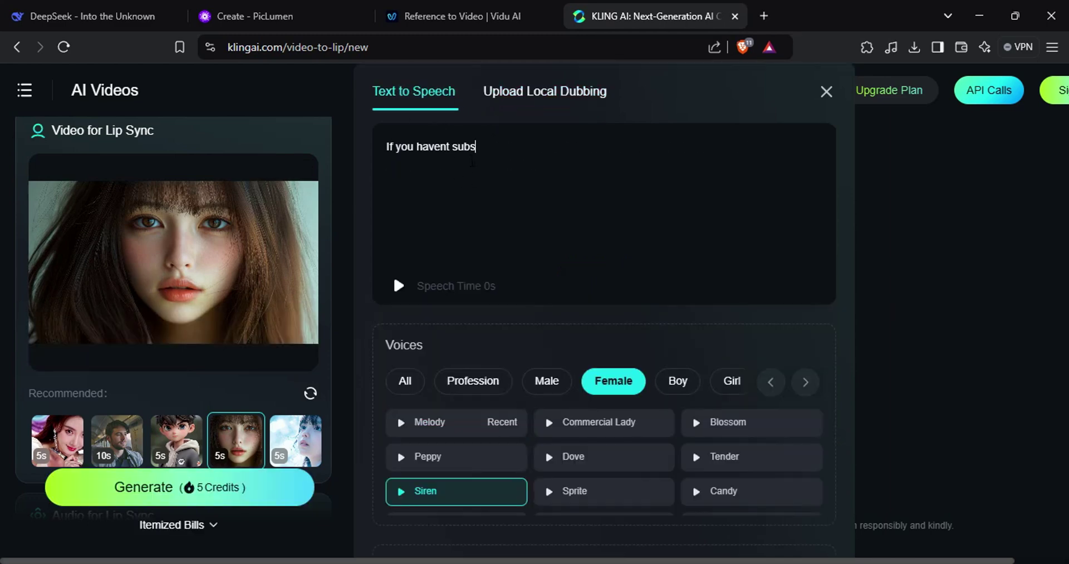
text( please take a moment to subscribe and like this )
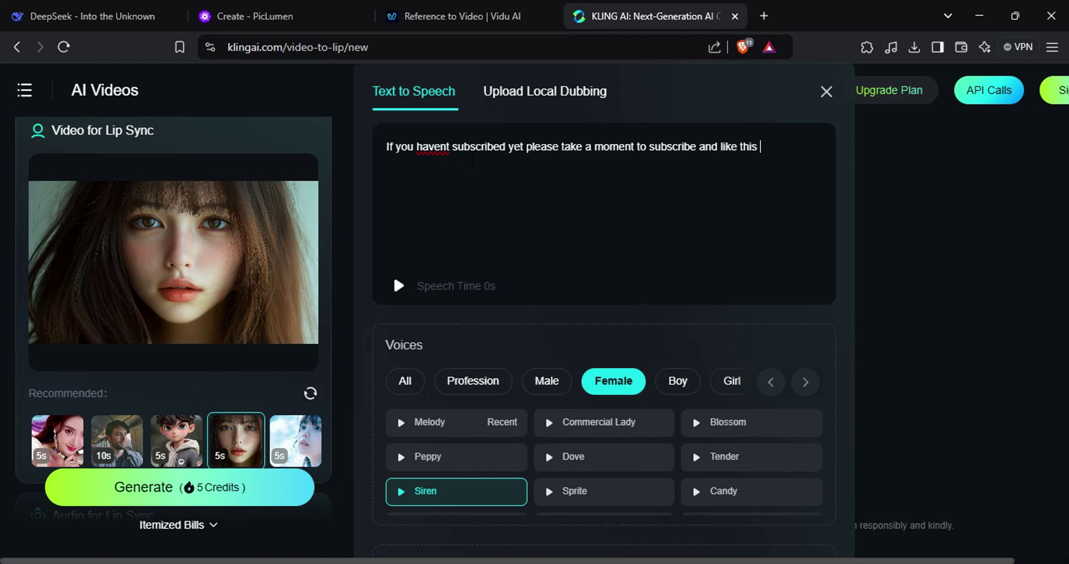
text(beautiful video.)
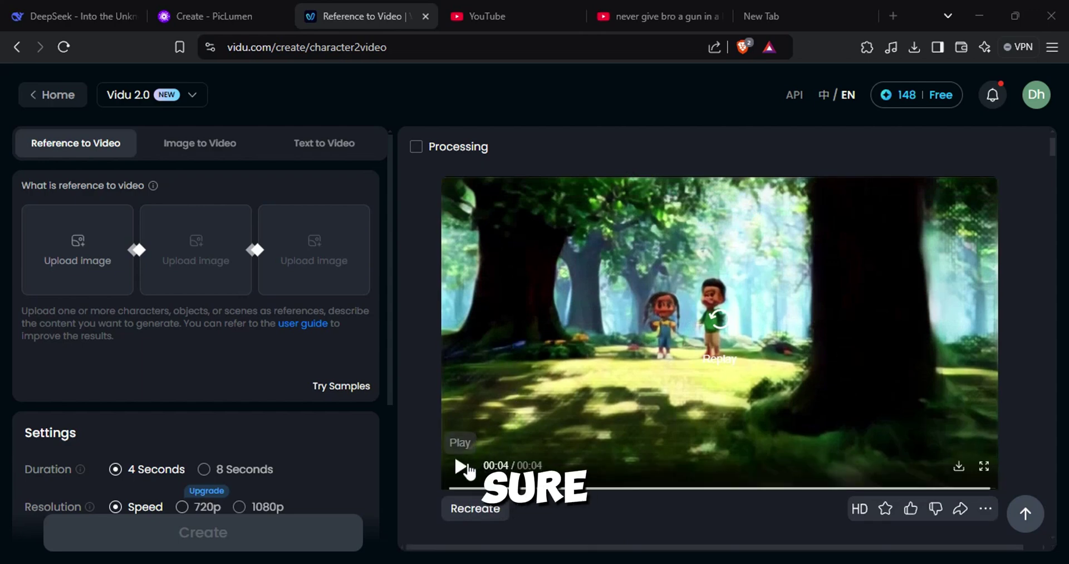
Step: Replay the forest clip in Vidu and review the characters' dialogue in the DeepSeek story script
click(467, 466)
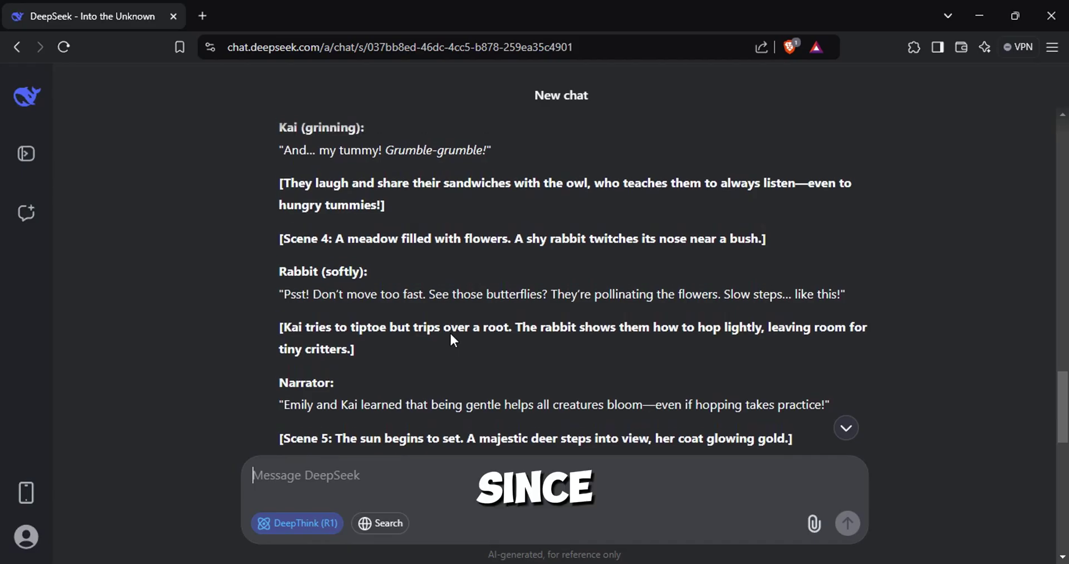
scroll(450, 331, up, 1)
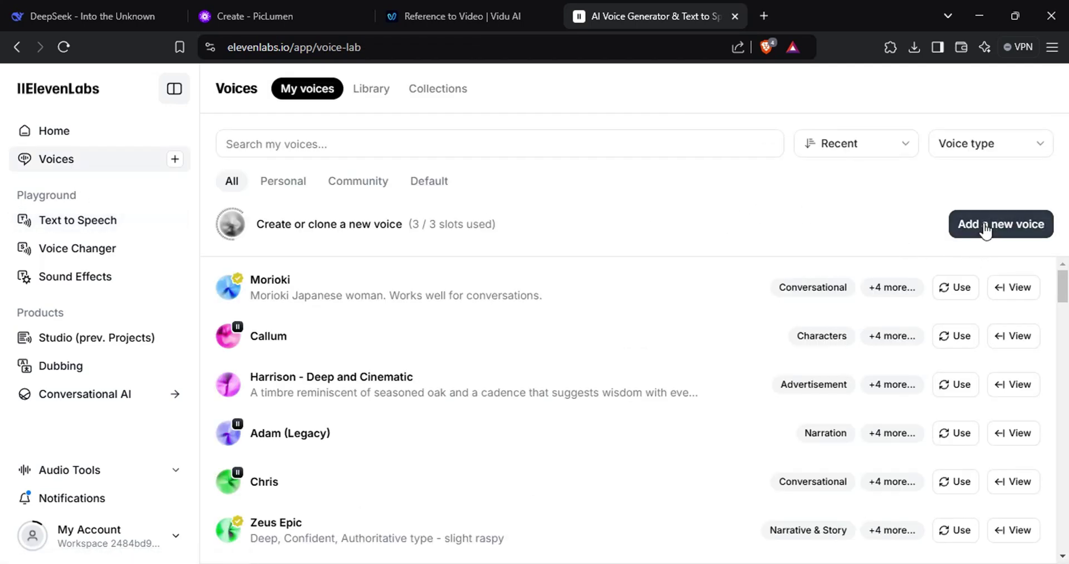
Step: Switch to ElevenLabs and delete the Morioki voice to free a slot for a new voice
click(983, 225)
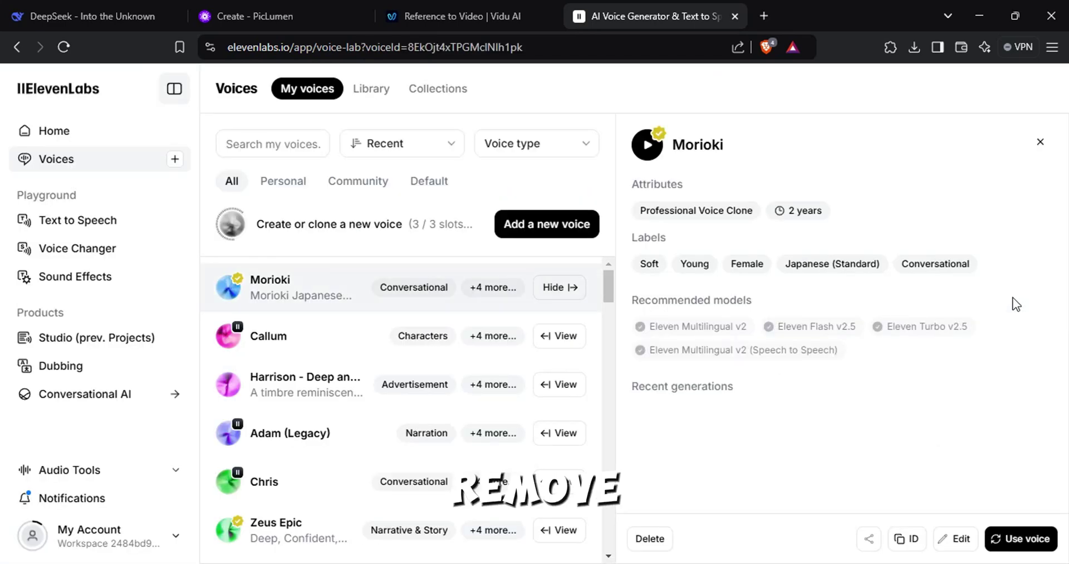
click(646, 546)
click(663, 332)
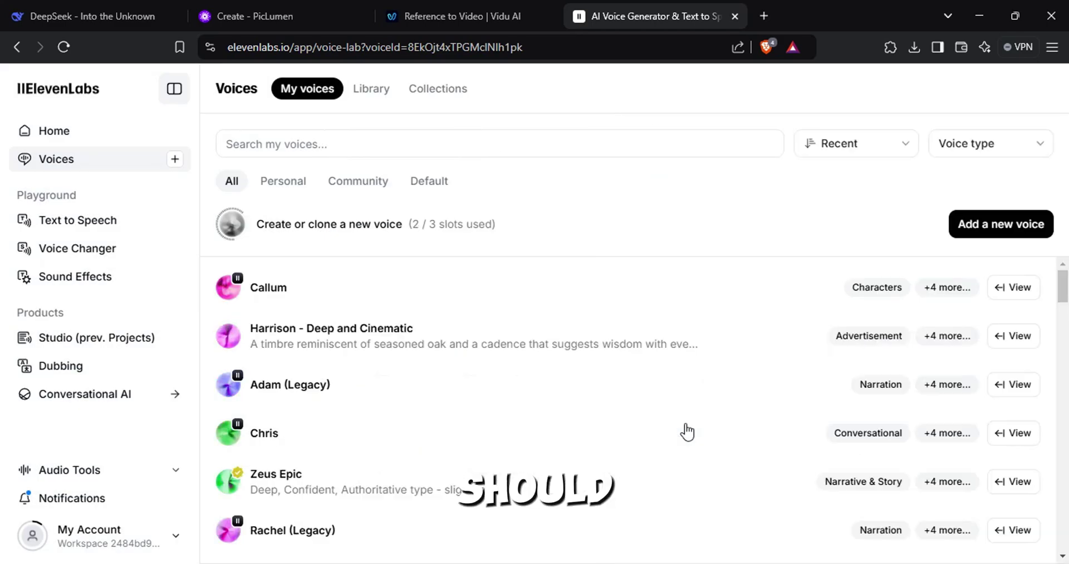
Step: Design a new voice with the prompt "A voice suitable for a character named Emily in a children's 3D animation" and generate it
click(1005, 227)
click(516, 204)
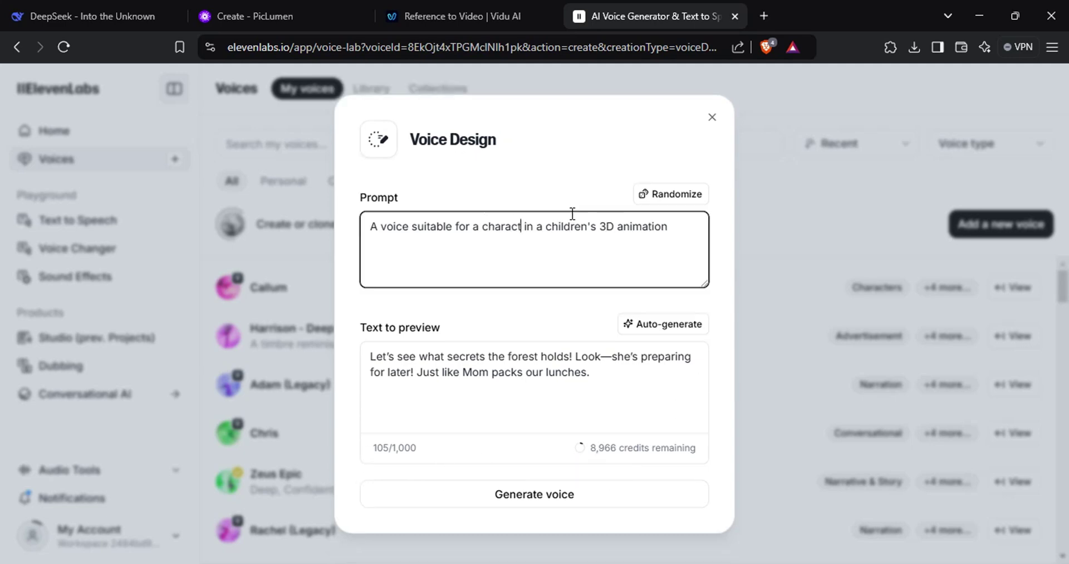
click(570, 215)
text(named)
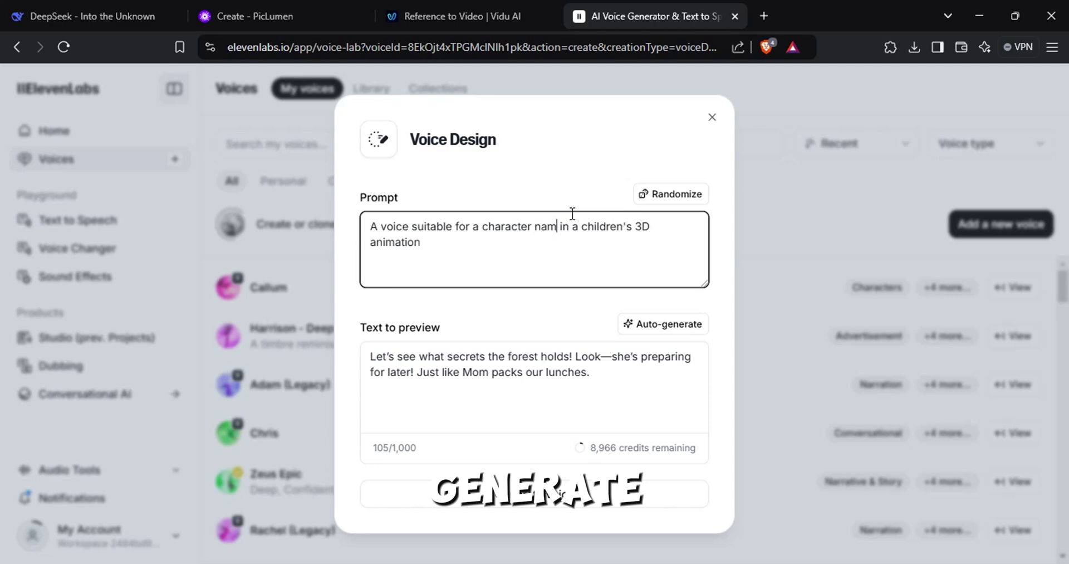
text( Emily)
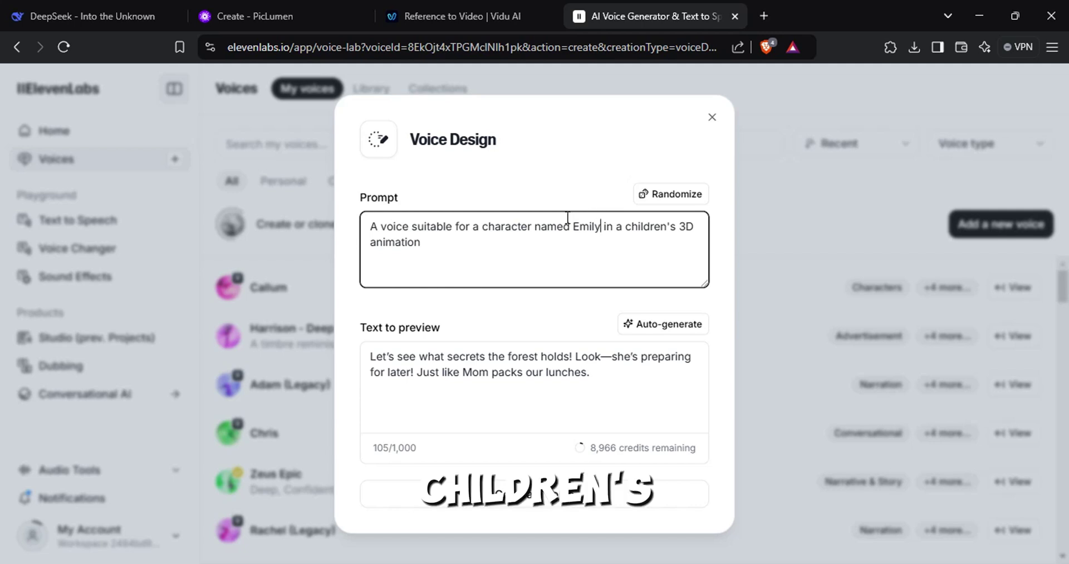
click(556, 487)
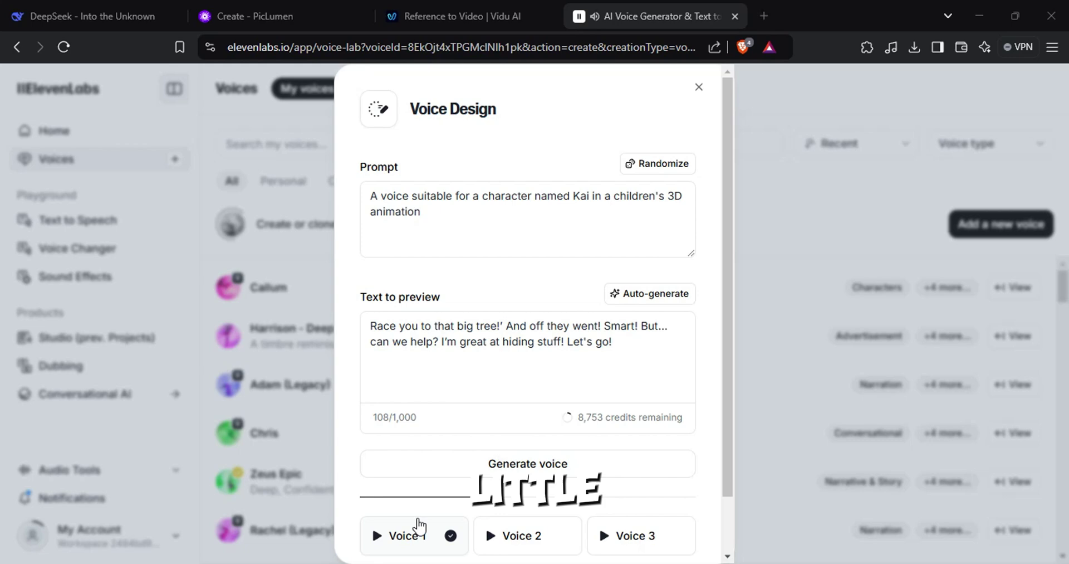
Step: Listen to the second generated voice for Kai and for the fluffy squirrel
click(537, 535)
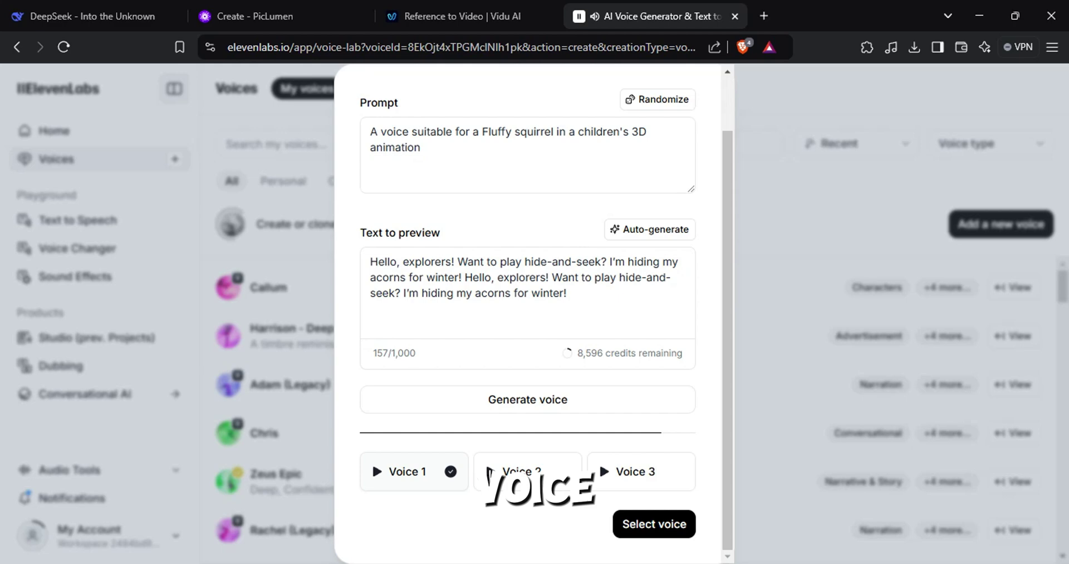
click(523, 472)
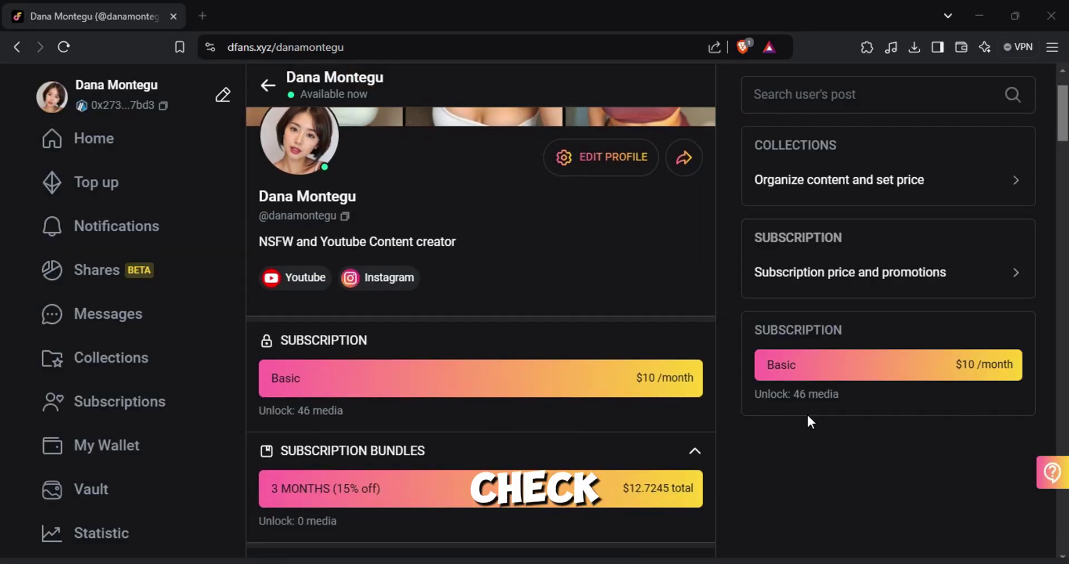
scroll(807, 413, down, 2)
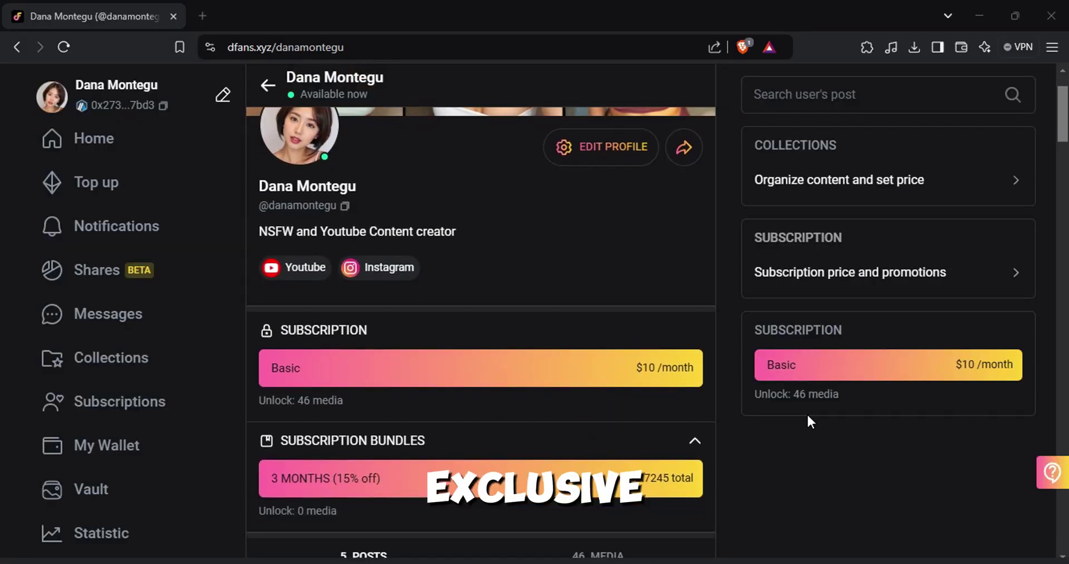
scroll(807, 413, up, 3)
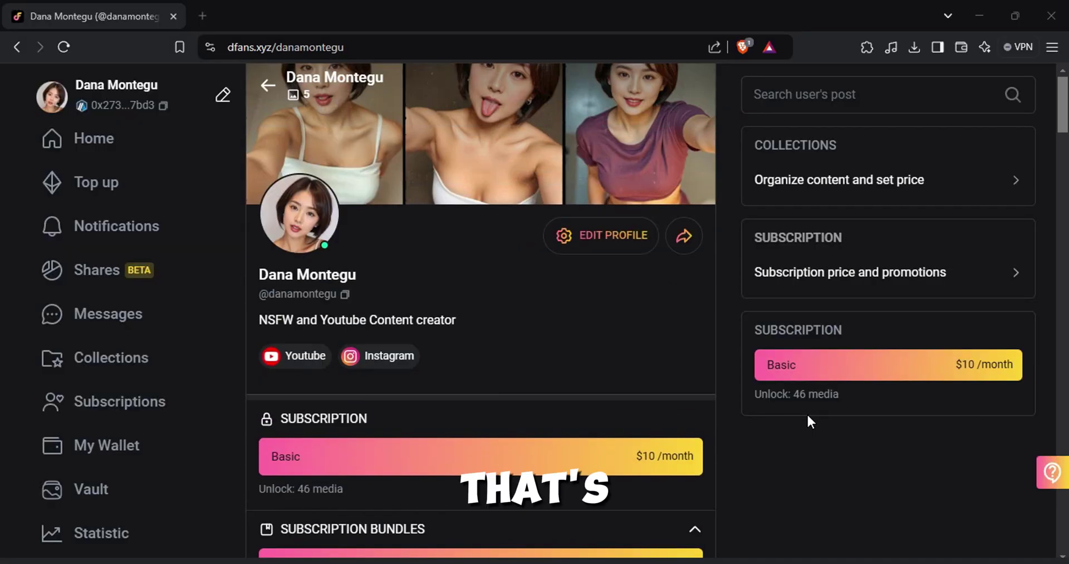
scroll(808, 416, down, 4)
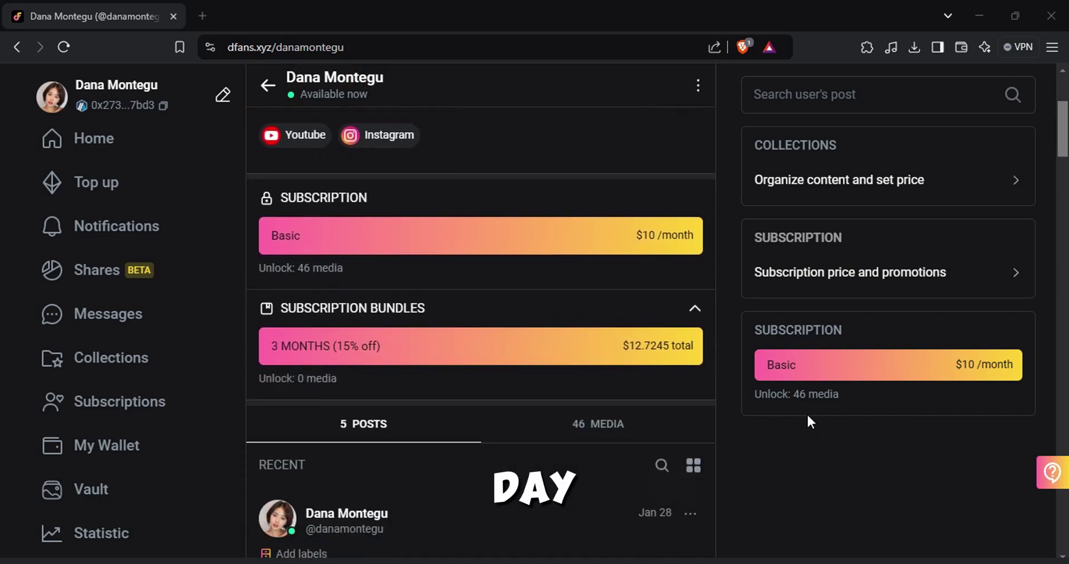
scroll(807, 412, down, 3)
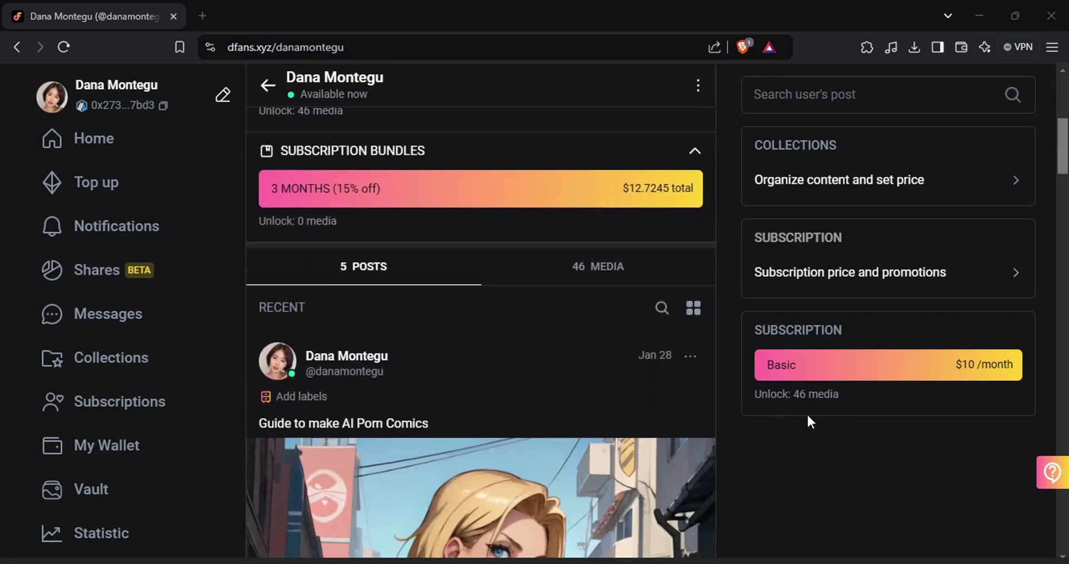
scroll(807, 412, down, 3)
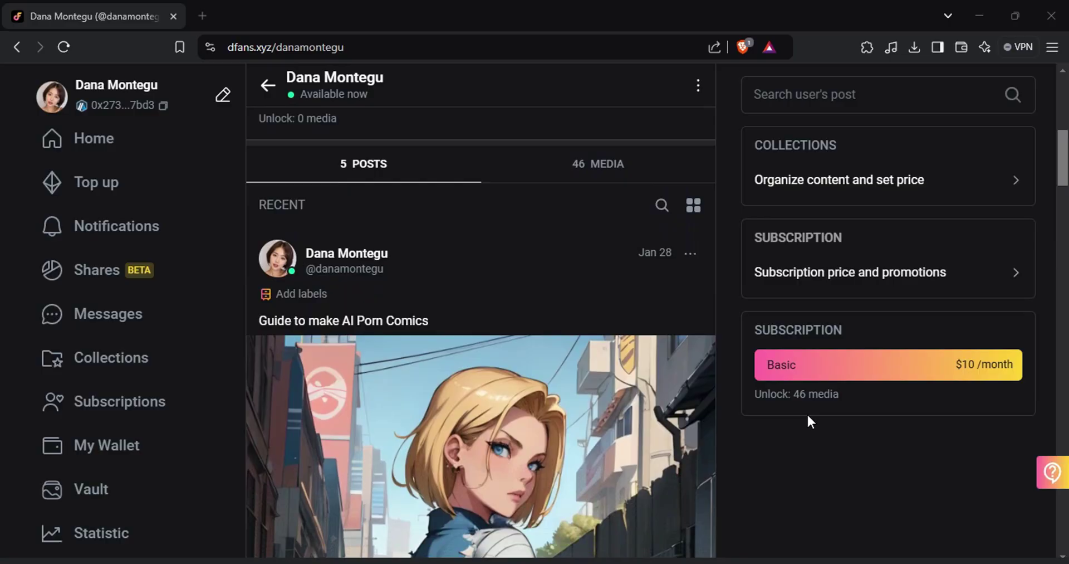